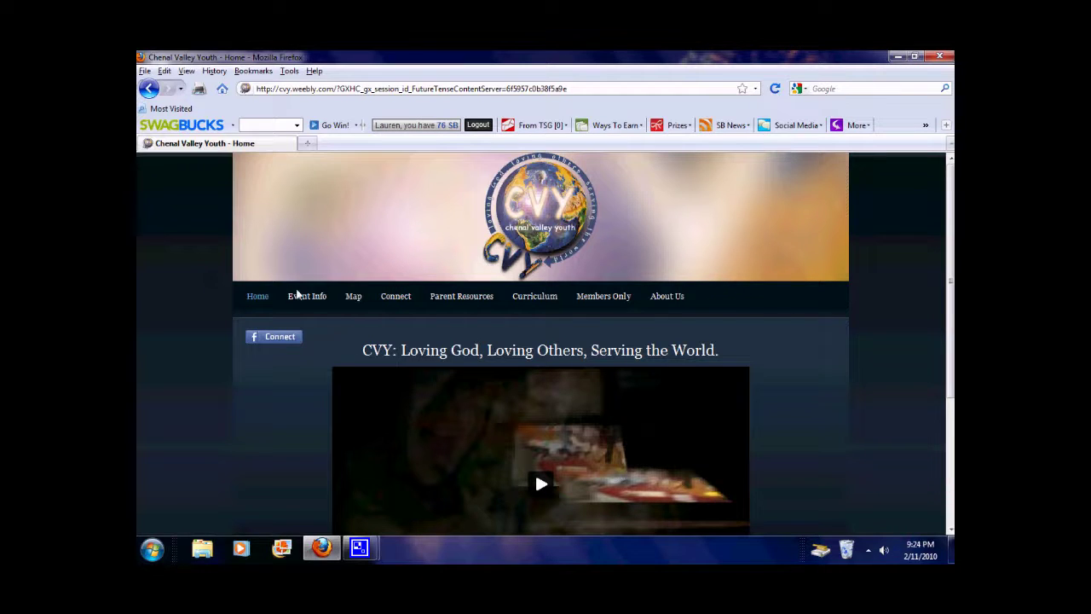
Open the Impact camp page from Event Info and follow the Jr. Impact sign-up link
mouse_move(306, 297)
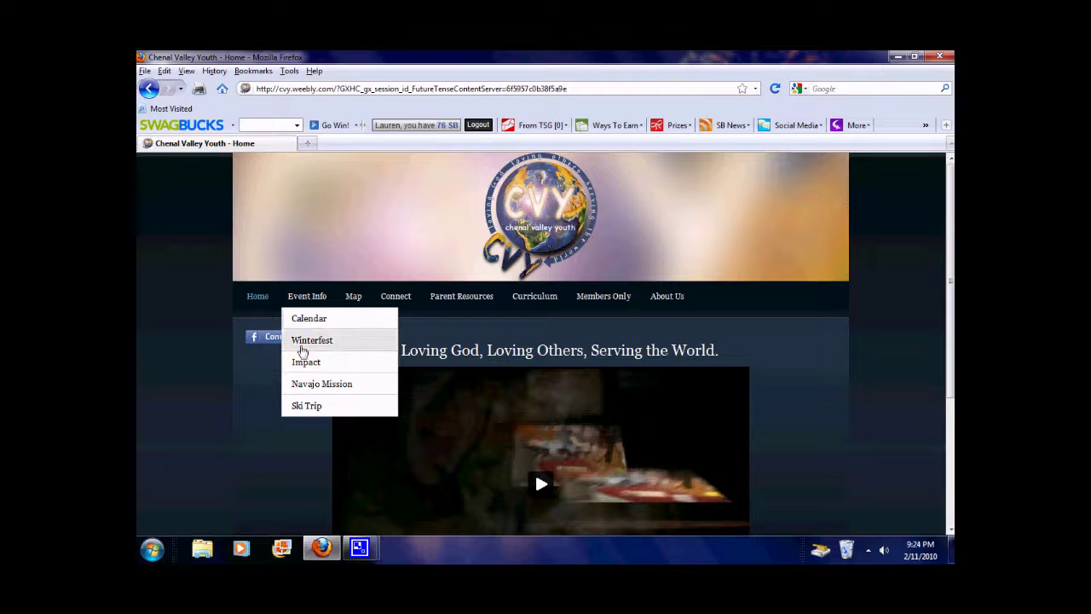
click(308, 367)
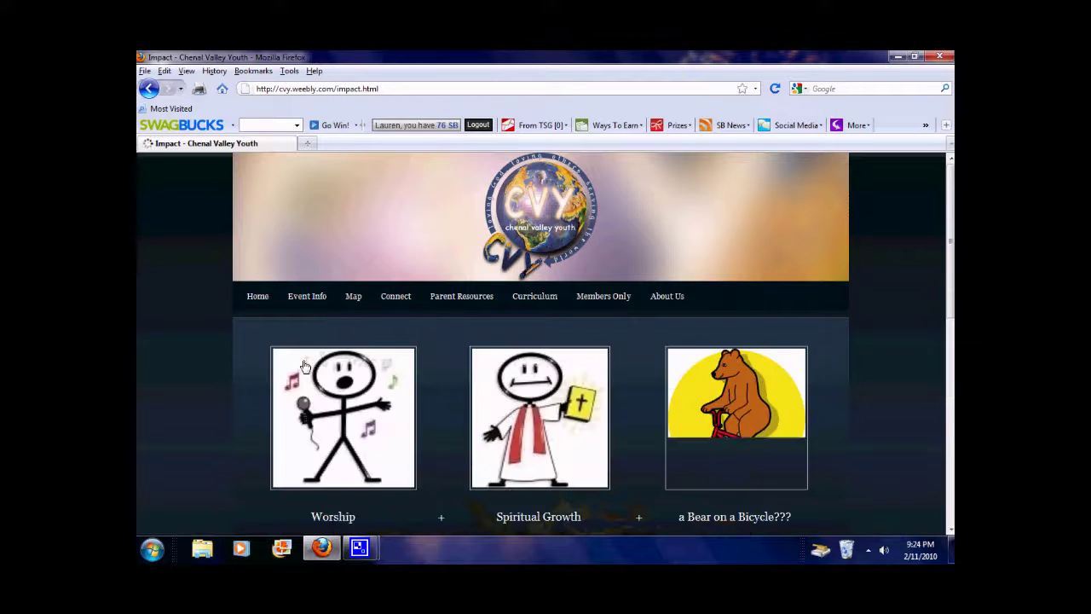
scroll(217, 322, down, 5)
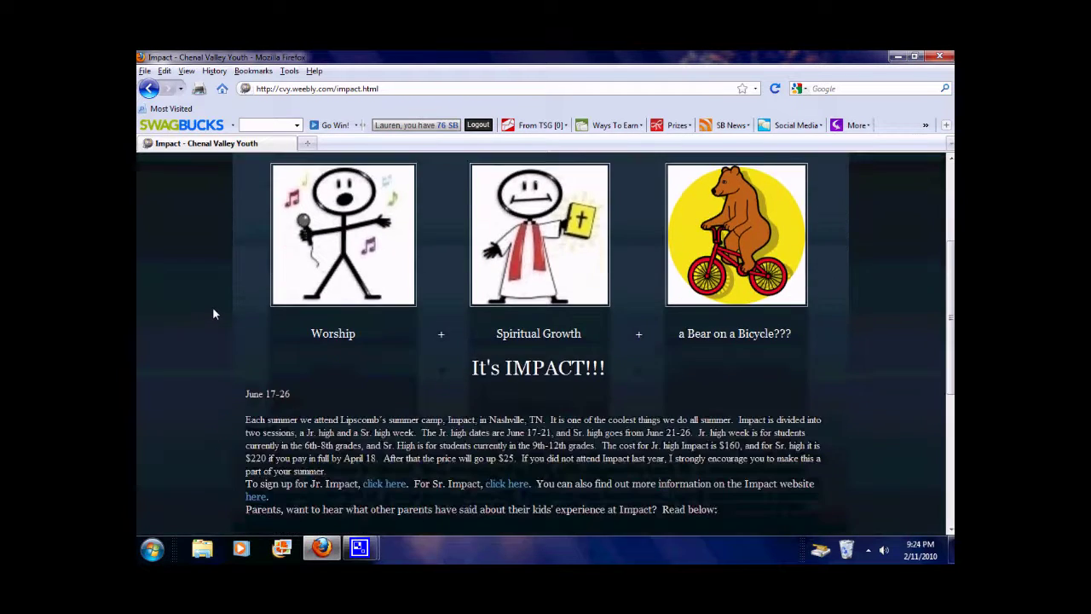
scroll(213, 311, down, 2)
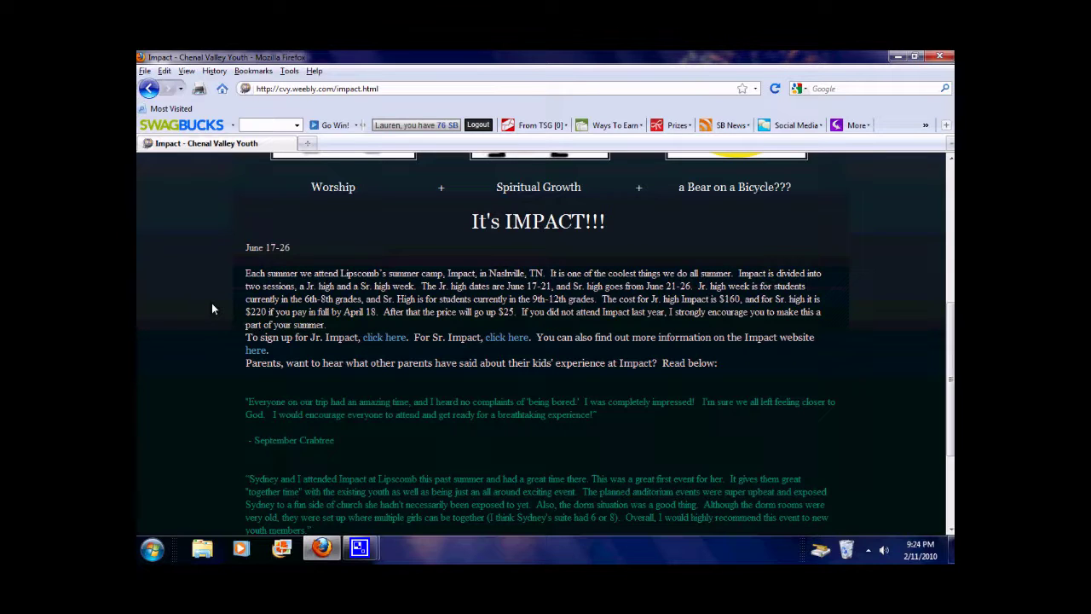
click(381, 339)
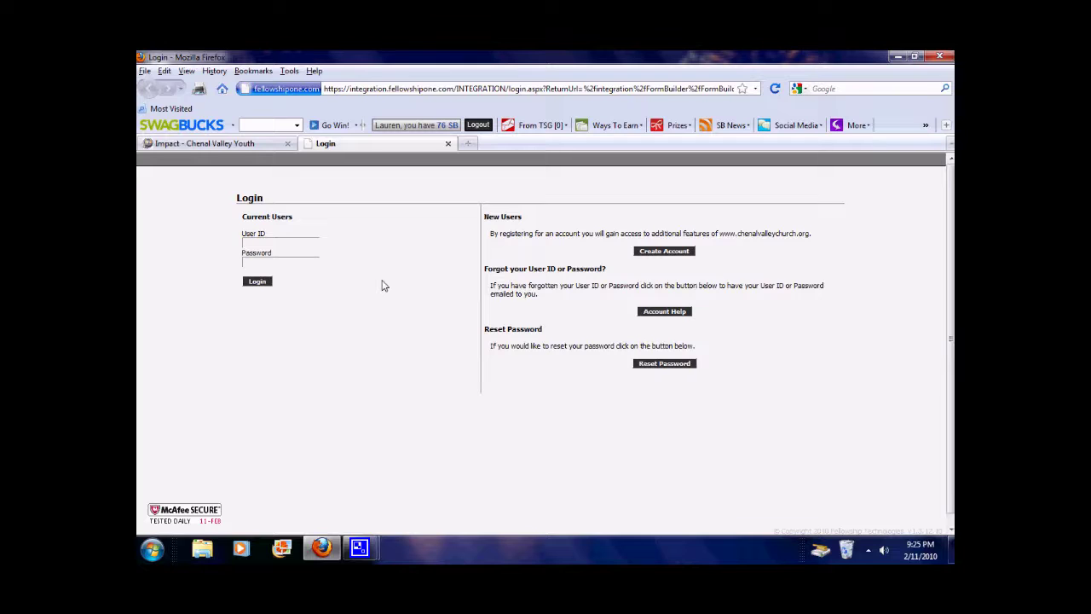
Start a new account with position Husband and enter his first and last name
click(655, 254)
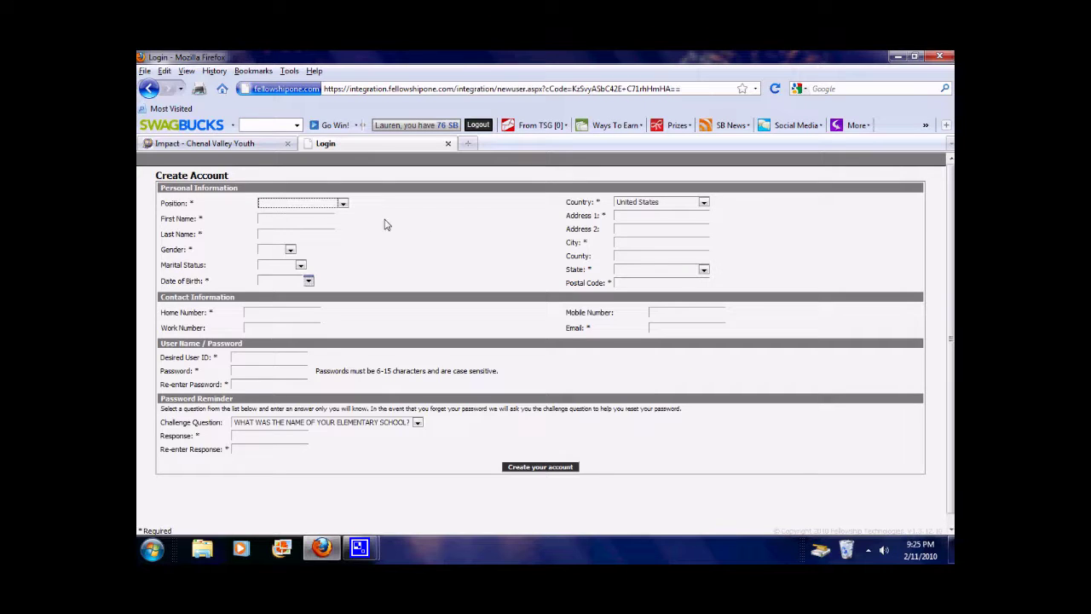
click(314, 207)
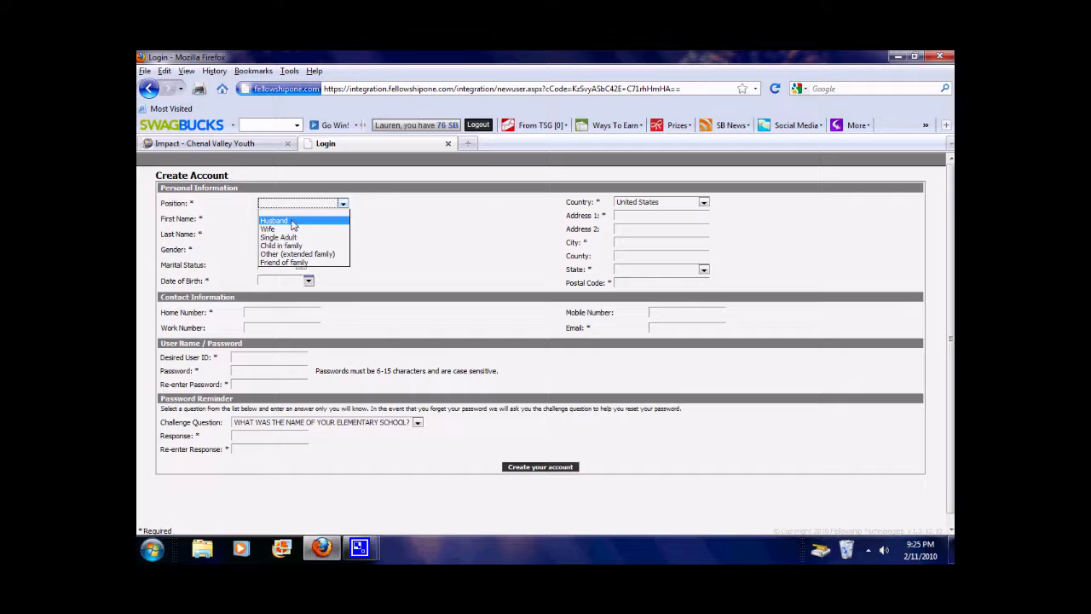
click(281, 221)
click(279, 220)
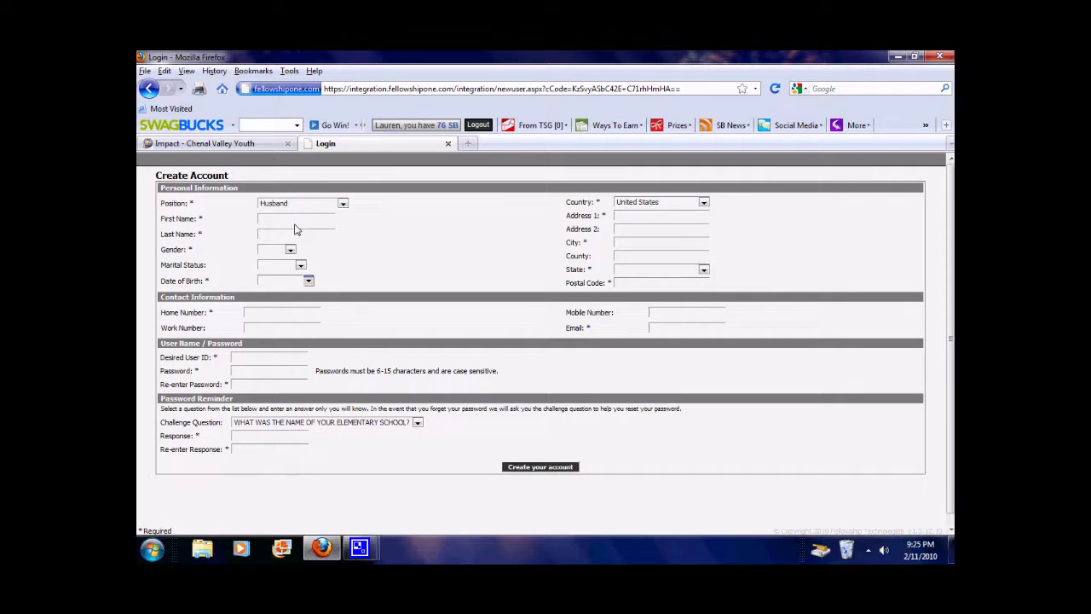
text(Johnny)
key(Tab)
text(appleseed)
key(Tab)
click(290, 249)
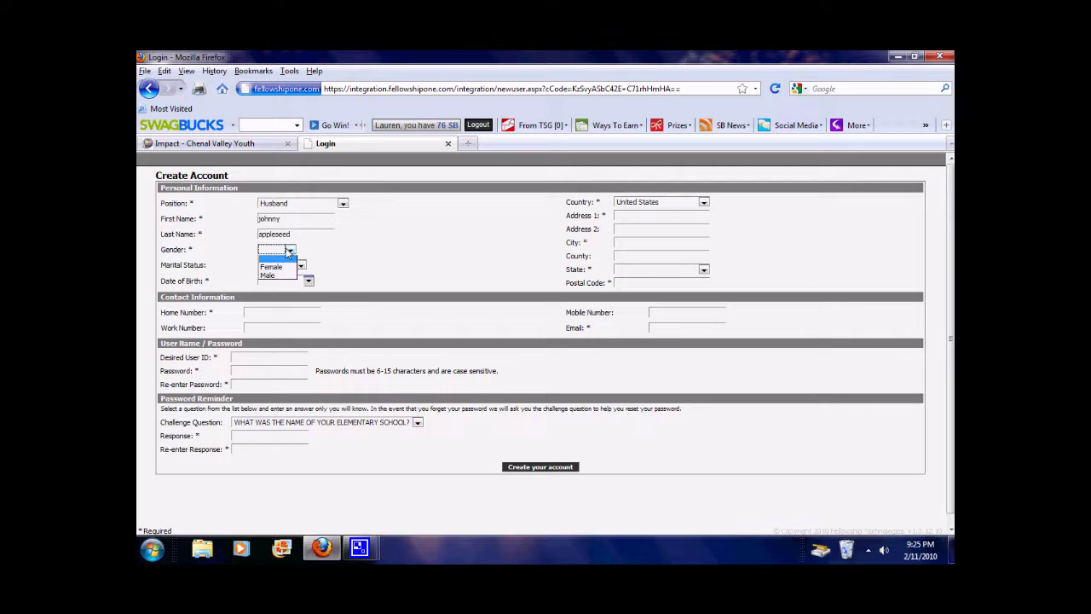
click(271, 276)
click(286, 265)
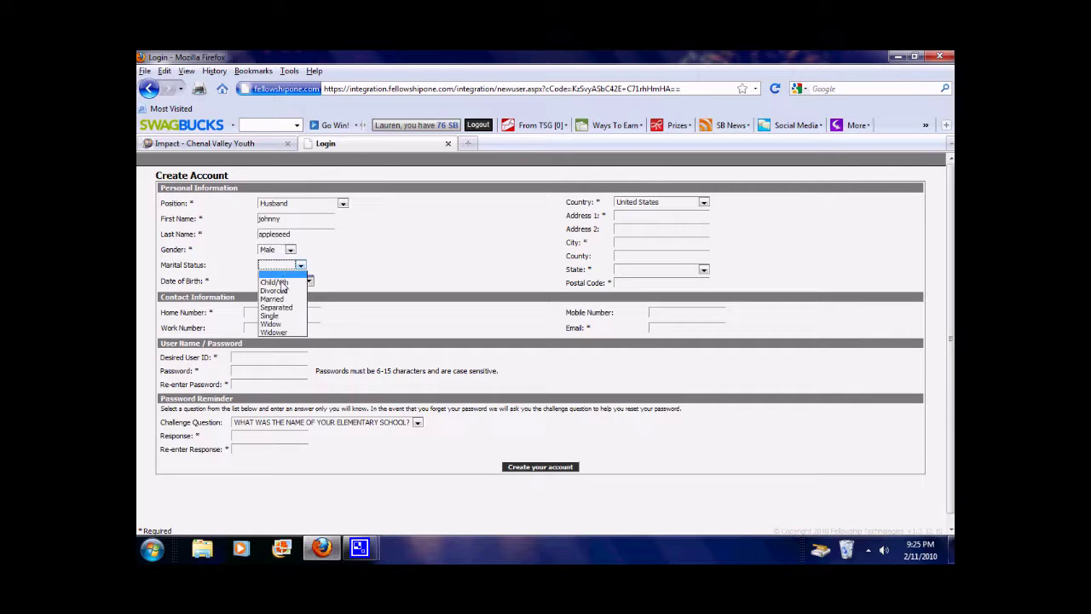
click(286, 299)
click(285, 283)
text(11/01/)
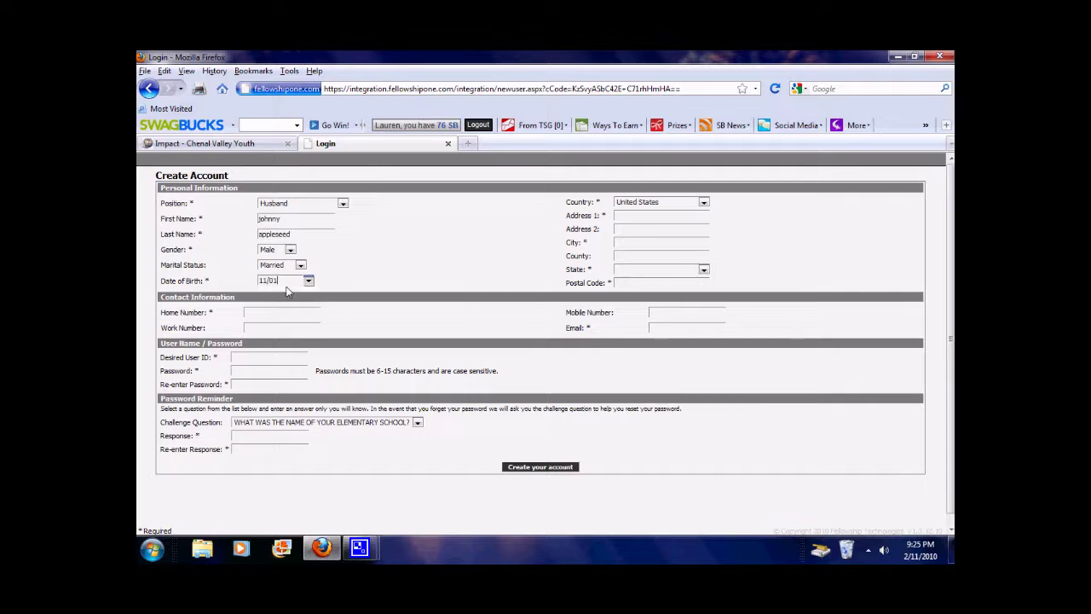
text(1983)
Enter the street address, city, Arkansas state and postal code using the suggested entries
click(636, 215)
text(160)
key(Down)
key(Return)
click(635, 242)
text(little rock)
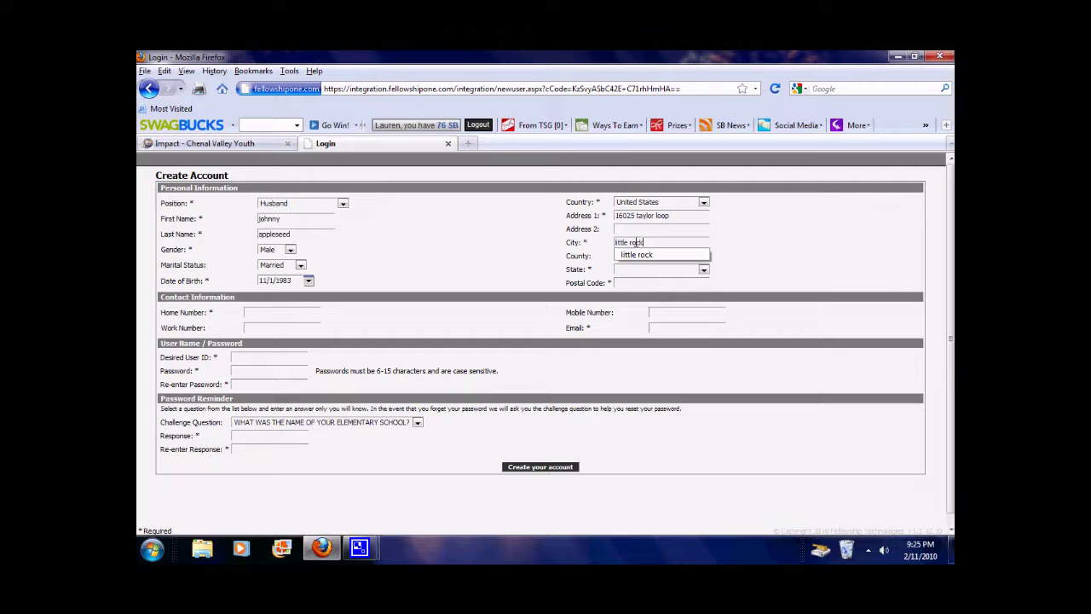
key(Tab)
key(Tab)
text(a)
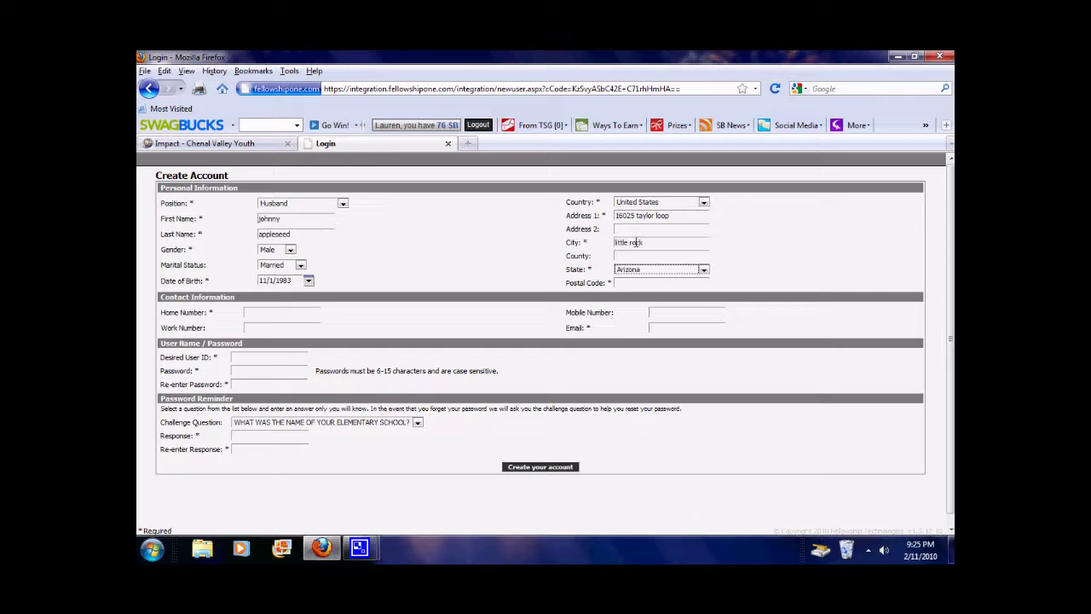
text(rkansas)
click(642, 282)
text(72223)
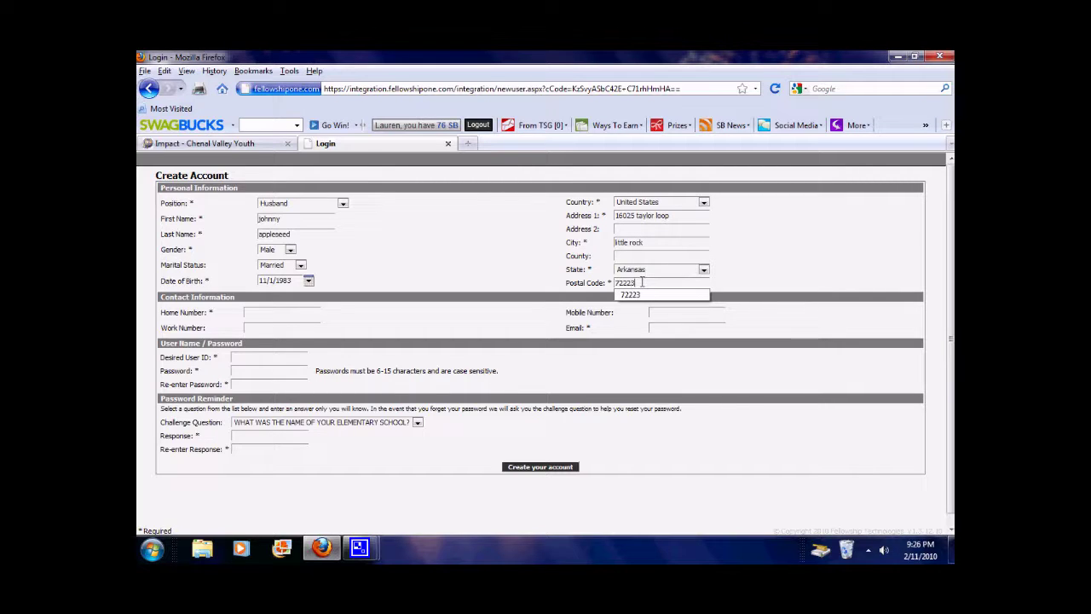
key(Down)
click(285, 314)
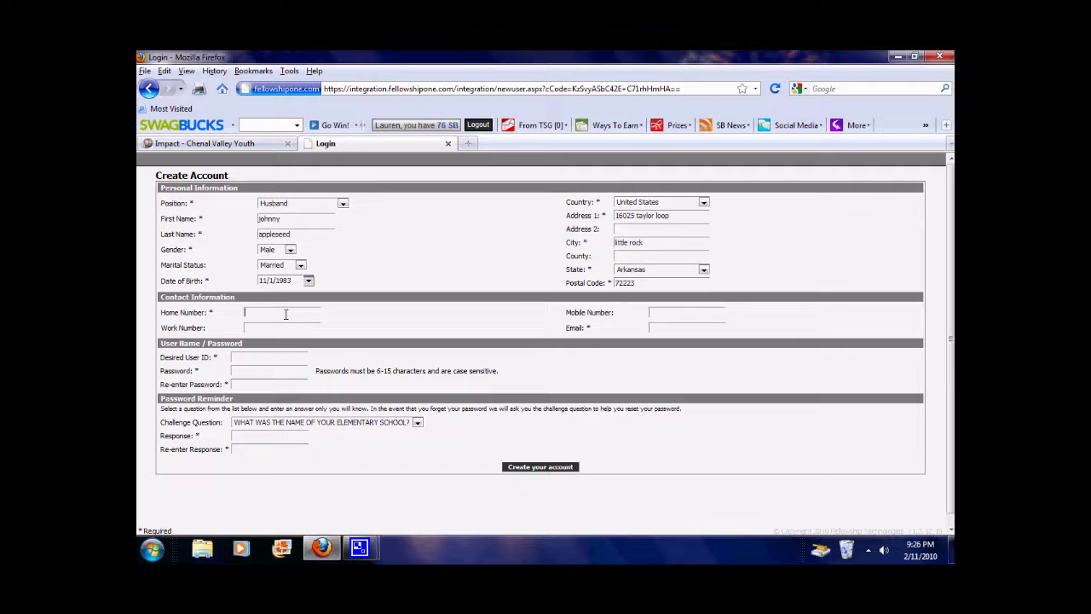
Fill in the home phone number and e-mail address from the suggested entries
text(501)
key(Down)
key(Return)
click(675, 327)
text(aar)
key(Down)
key(Return)
Enter the desired user ID and type the account password twice
text(CVY#)
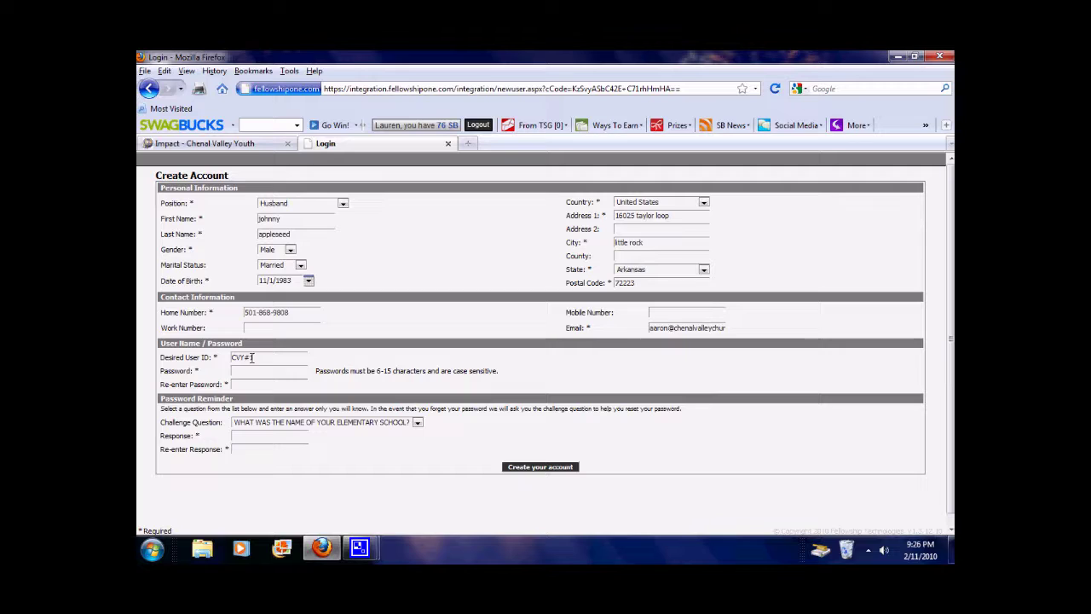
key(BackSpace)
text(1)
key(Tab)
text(•••••••••)
key(Tab)
text(•••••••••)
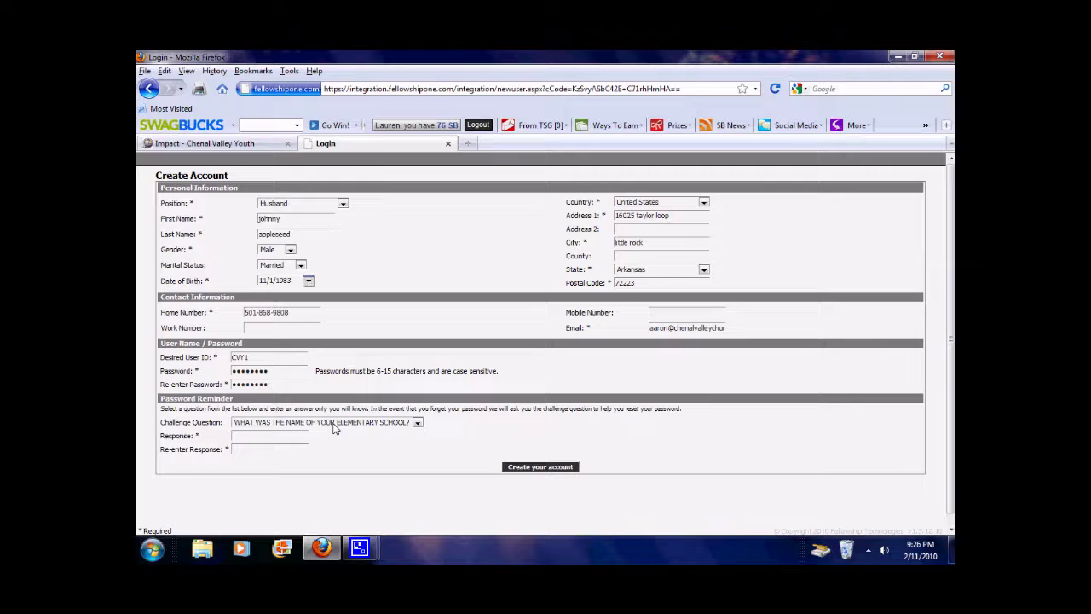
Choose the first-car colour challenge question, enter the answer twice, and create the account
click(335, 424)
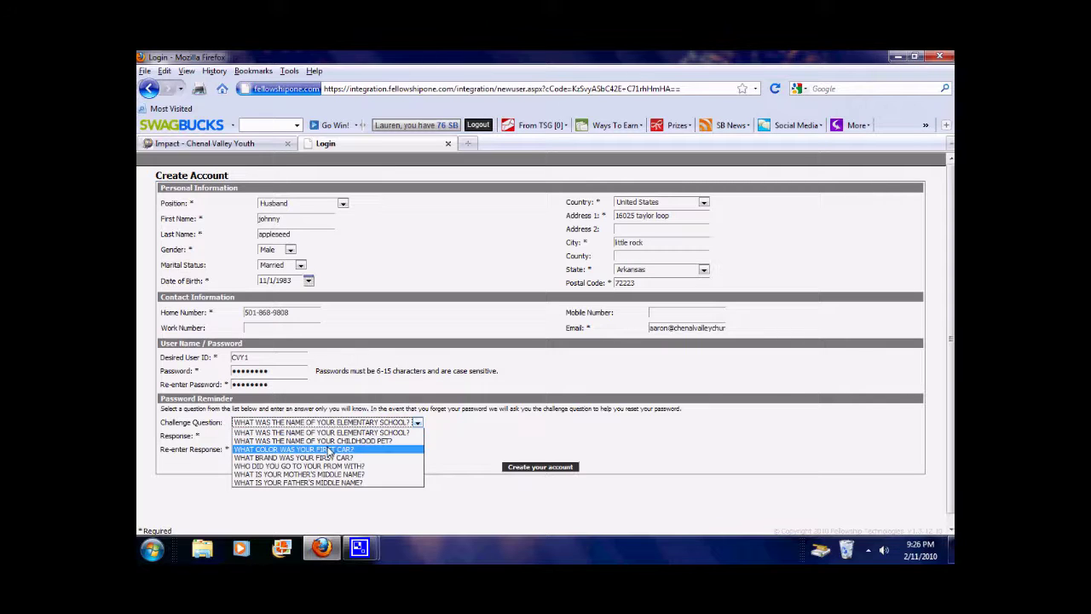
click(324, 449)
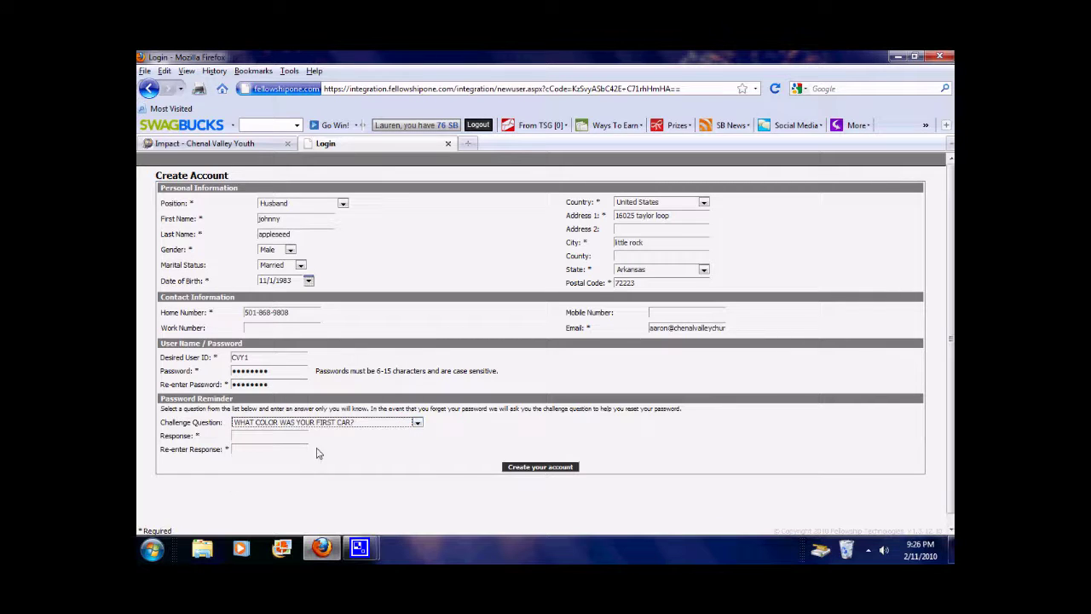
click(244, 438)
text(blue)
key(Tab)
text(blue)
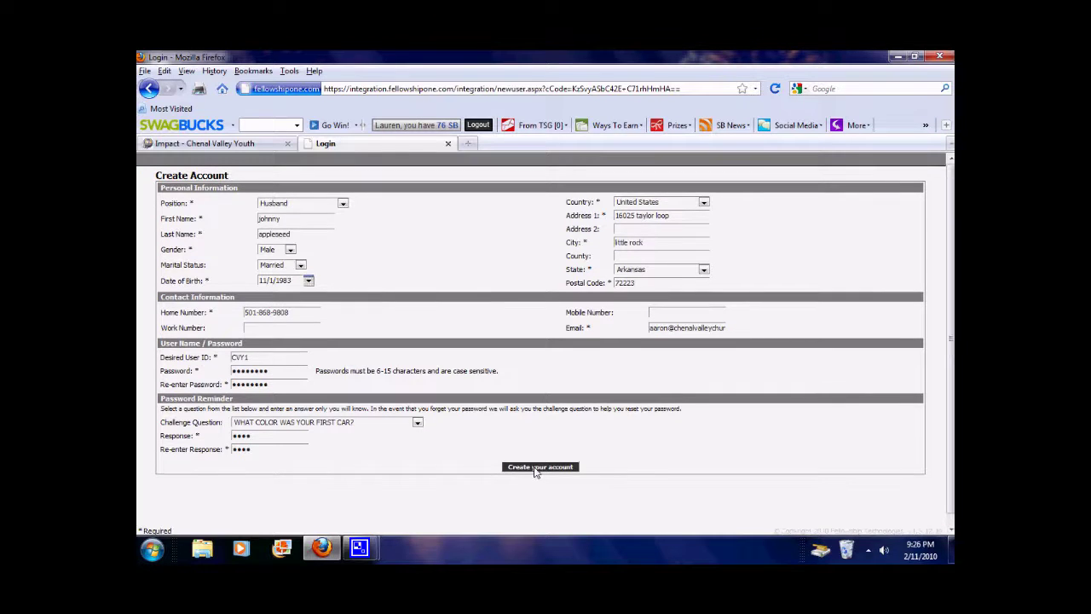
click(535, 467)
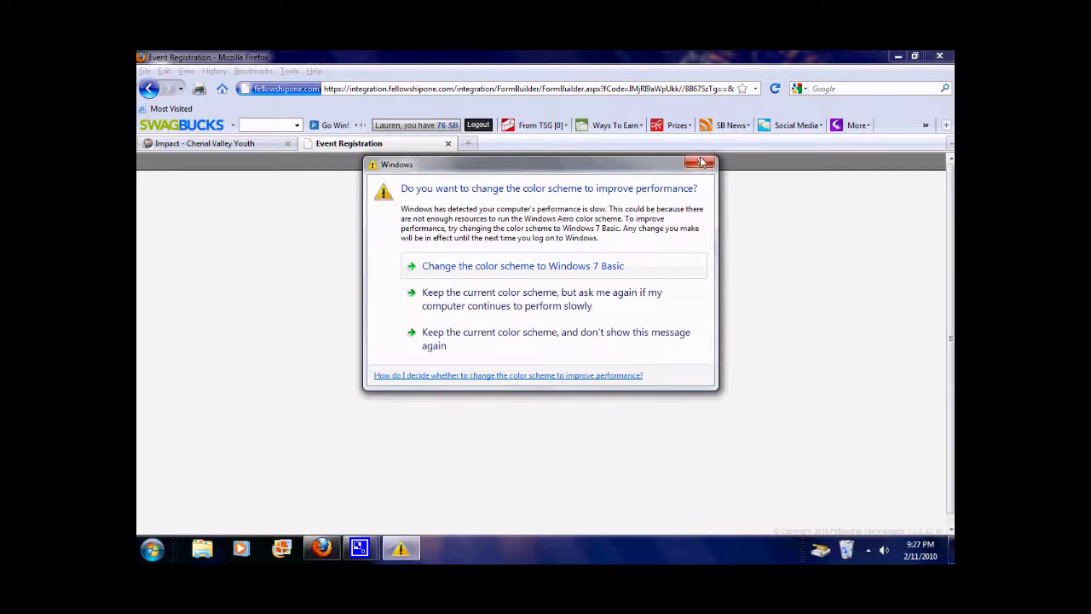
Dismiss the Windows colour-scheme prompt and start adding another household person
click(699, 163)
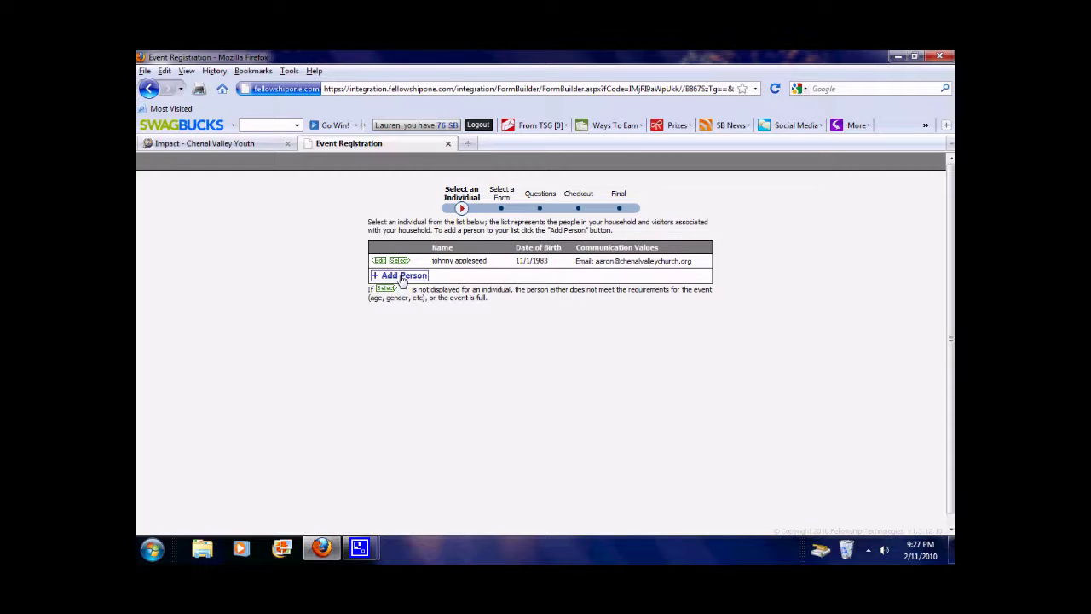
click(401, 276)
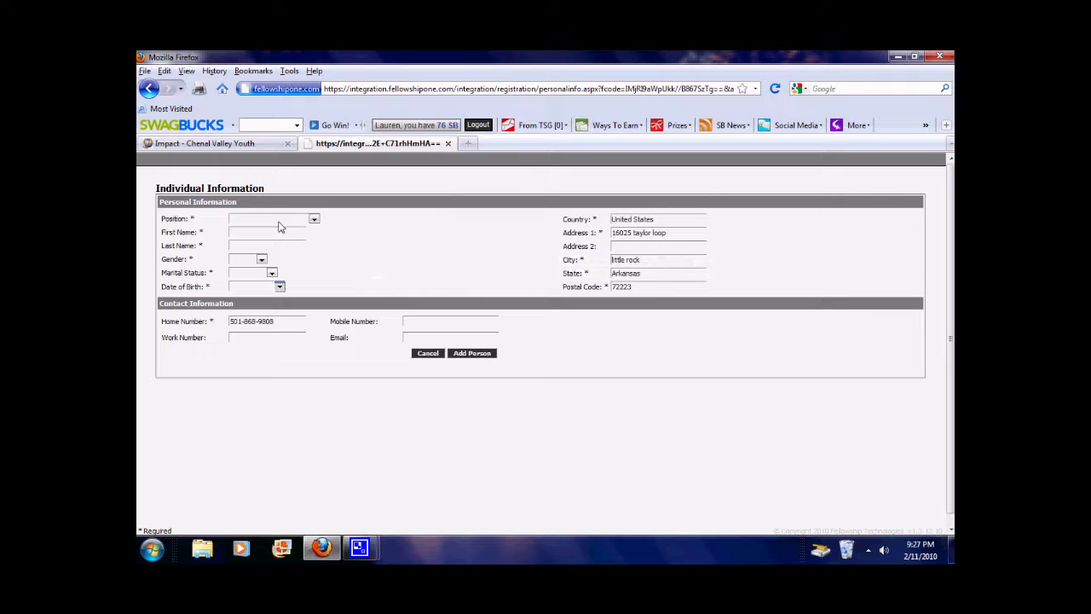
Add a household member as Wife, Female and Married, with her first and last name
click(278, 223)
click(266, 231)
key(Tab)
text(jamie)
key(Tab)
text(ap)
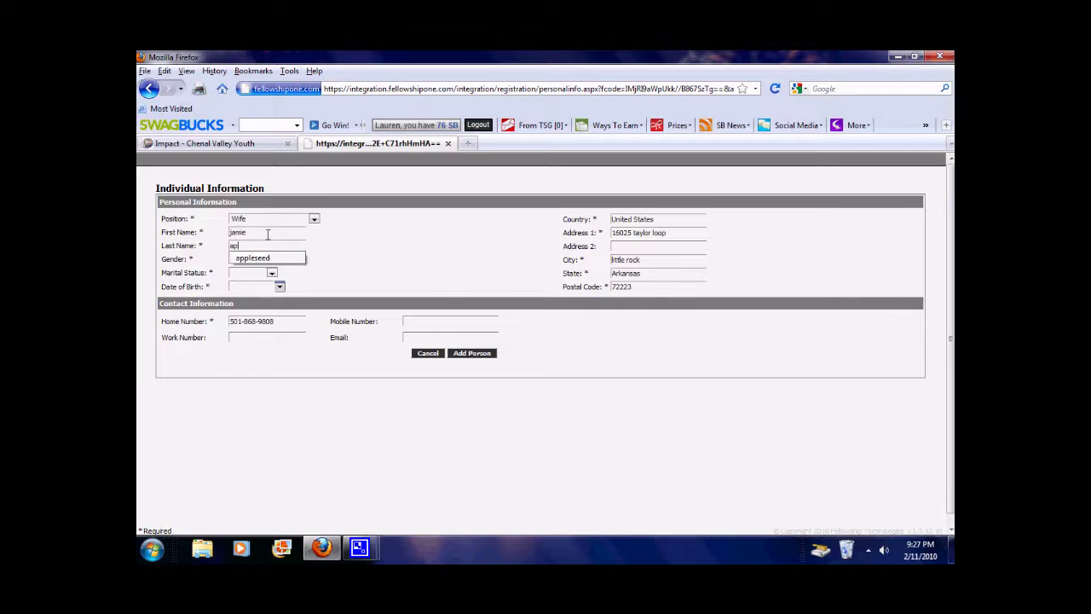
text(pleseed)
key(Tab)
key(f)
key(Tab)
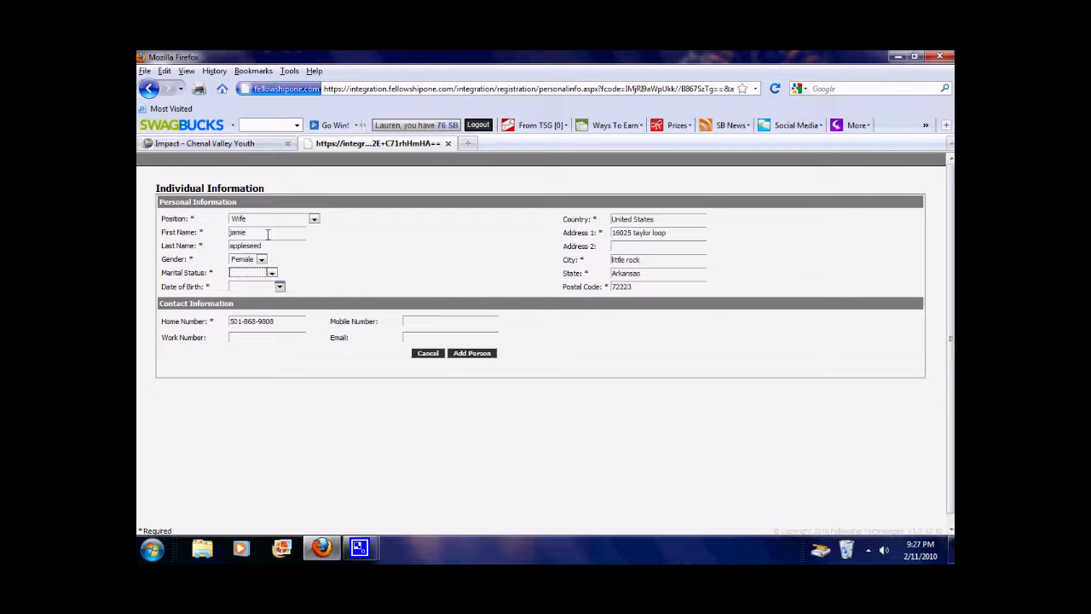
key(Down)
key(Down)
key(Tab)
click(474, 353)
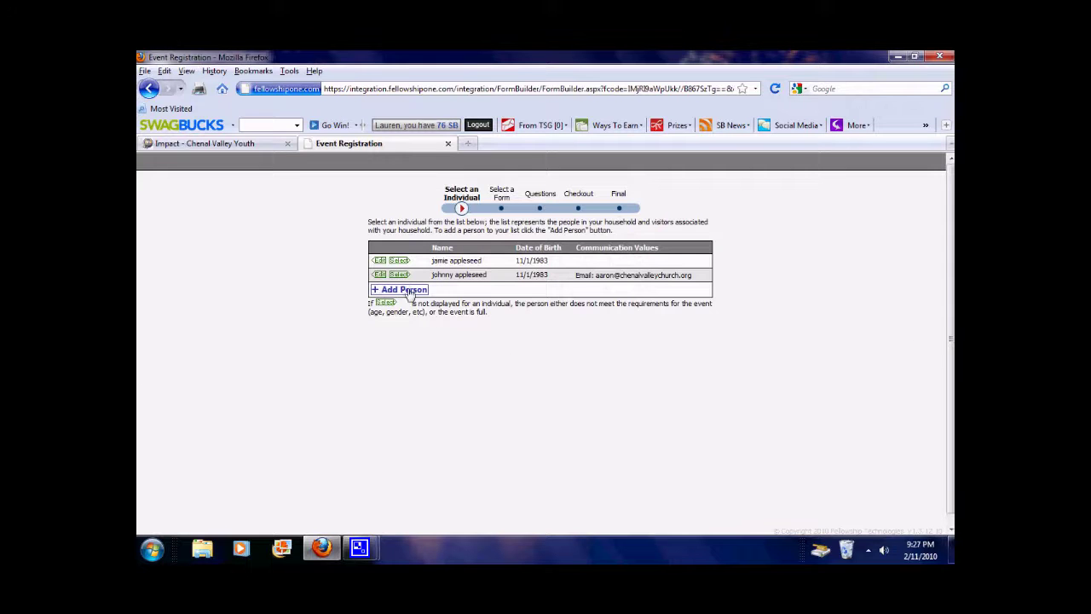
Add a third person as Child in family and enter the child's name
click(408, 291)
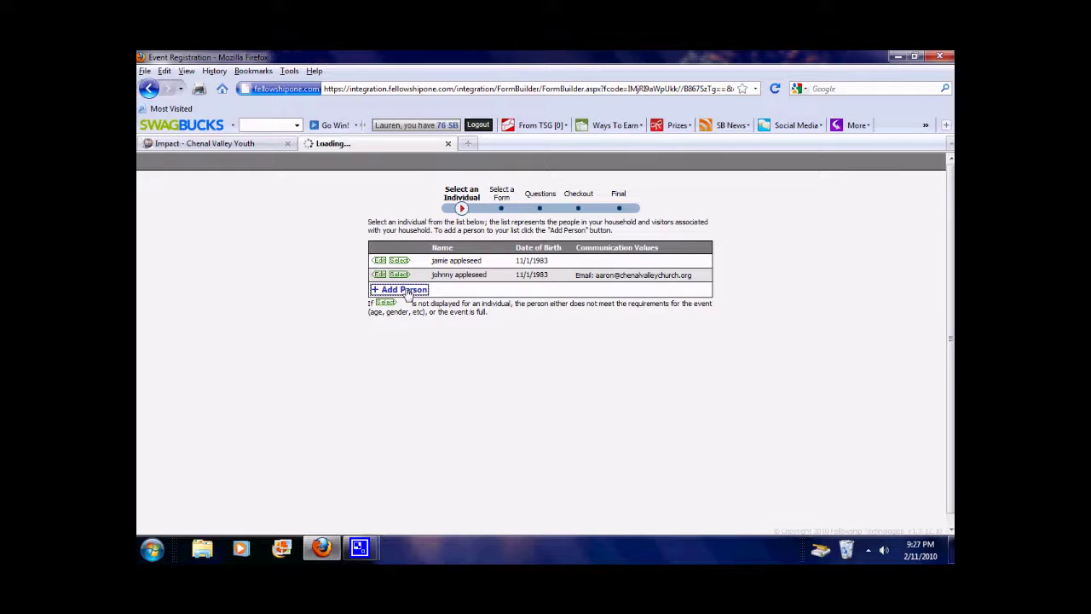
click(257, 221)
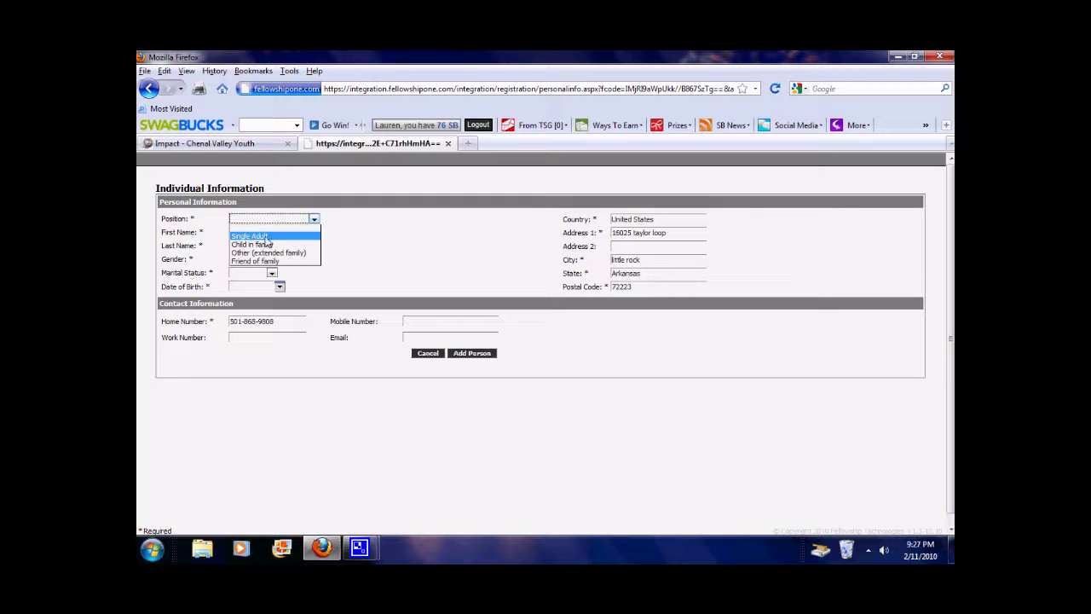
click(259, 244)
click(261, 233)
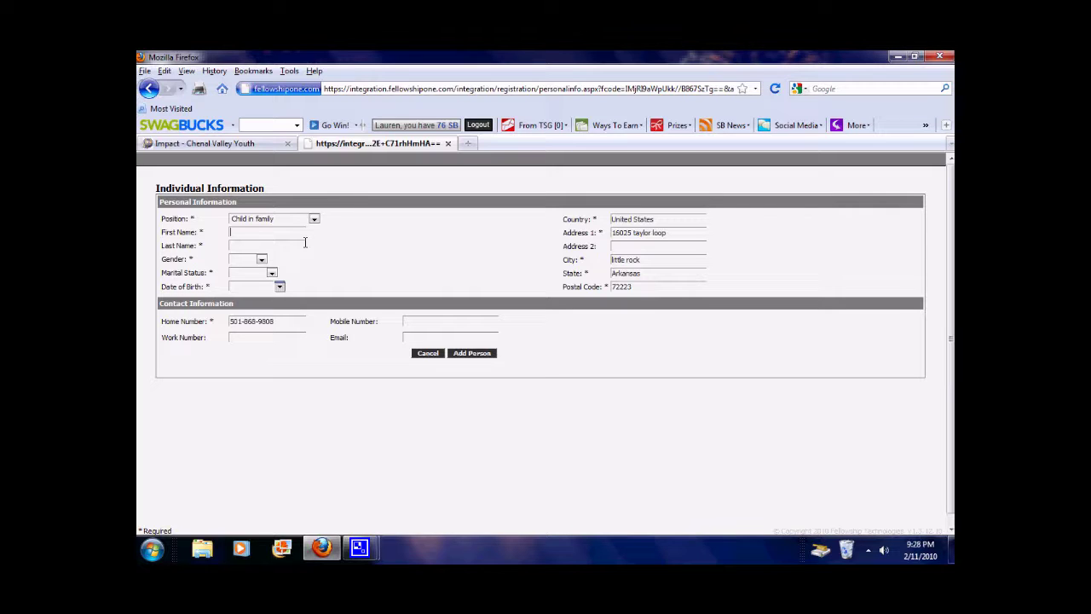
text(li)
text(ap)
text(pl)
key(Down)
key(Return)
Set the child to Male, Child/Yth, born 11/01/2001, and save to the household
key(Tab)
key(m)
key(Tab)
key(c)
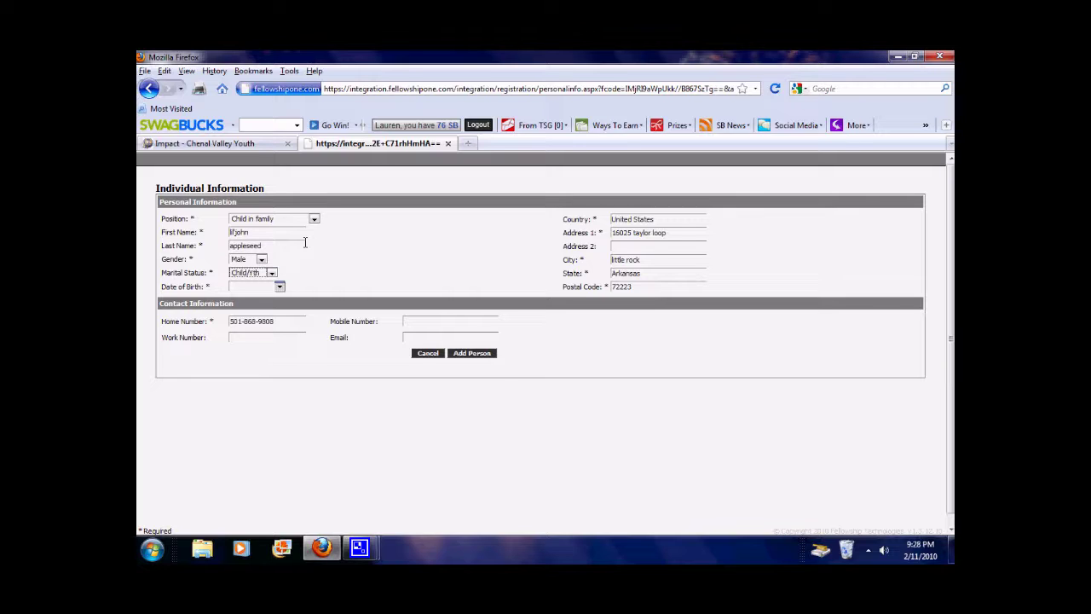
click(271, 273)
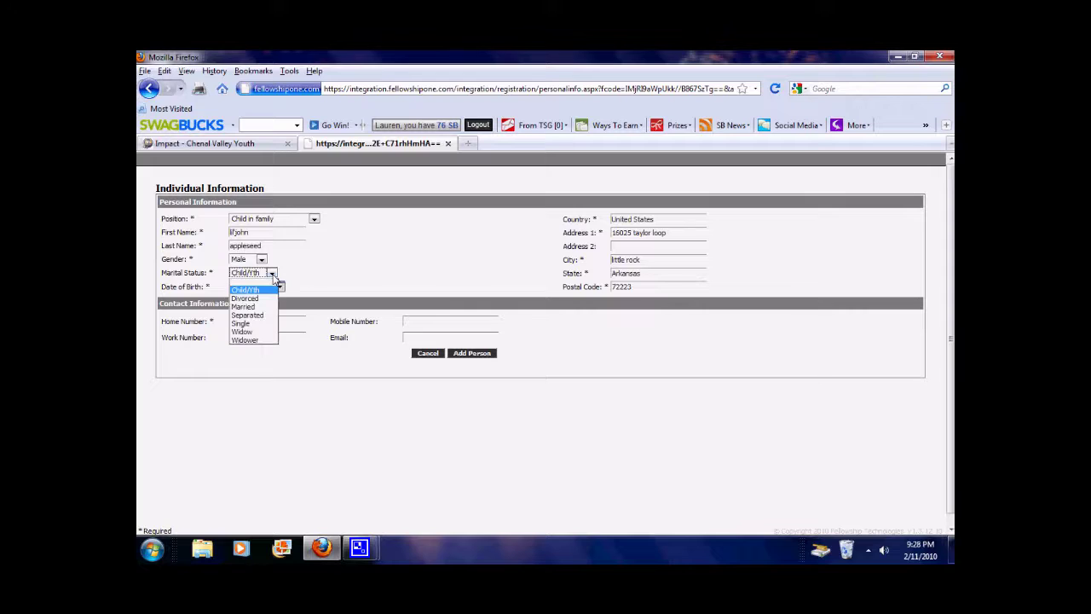
click(252, 290)
click(248, 287)
text(11/01)
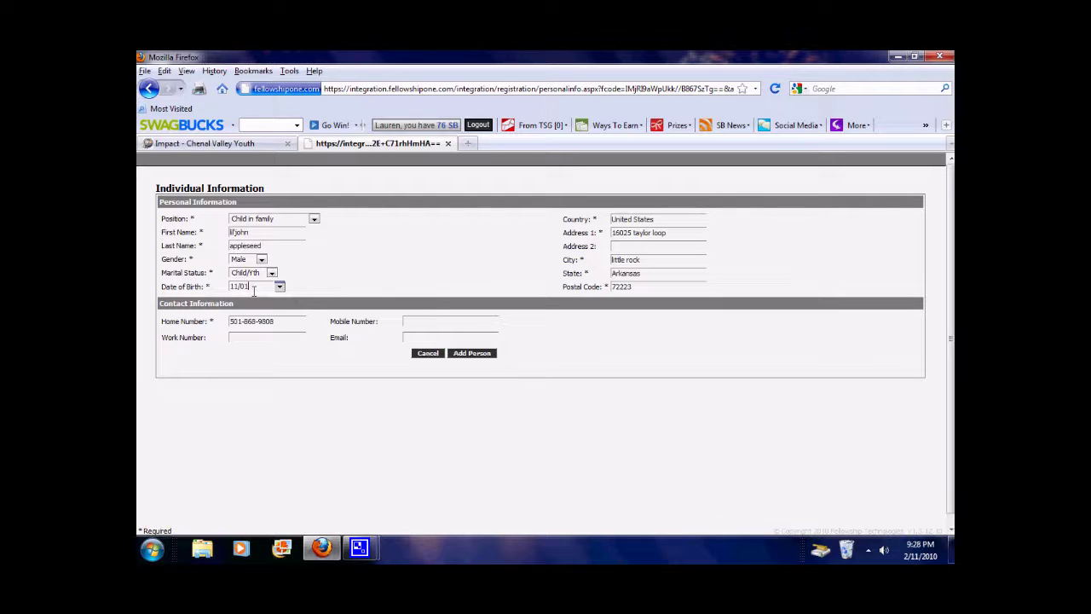
text(/2001)
click(461, 356)
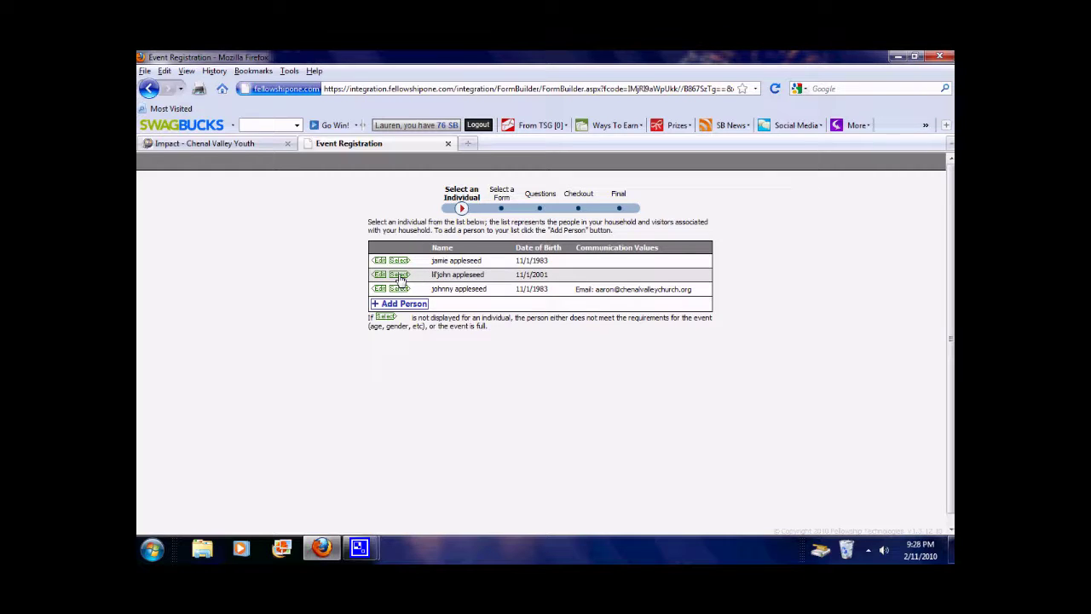
Select the child and answer the attendee questions, requesting roommates 'someone and someone else'
click(400, 275)
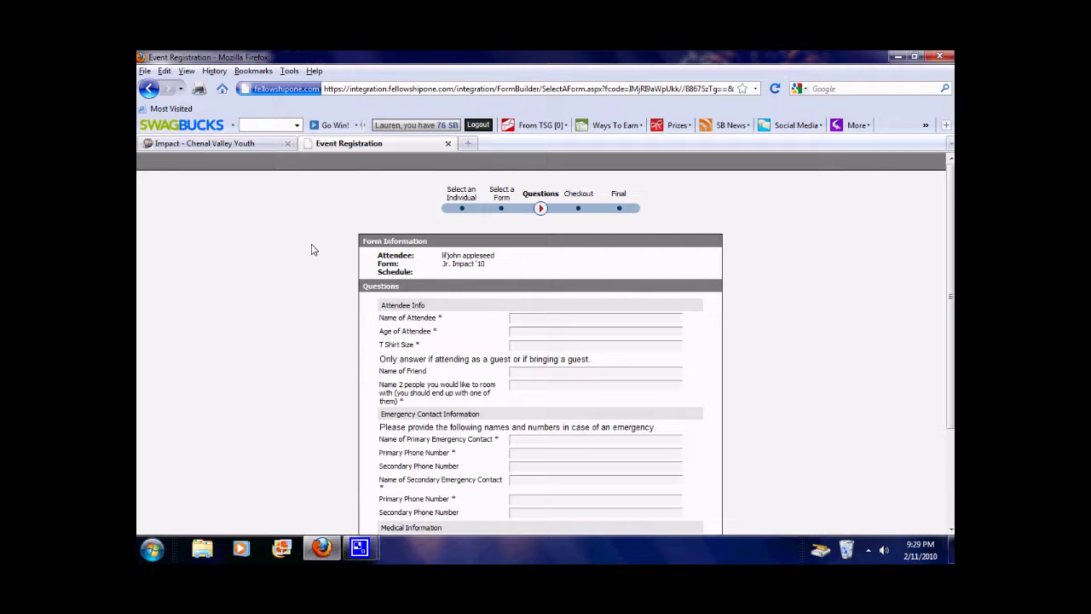
scroll(312, 249, down, 2)
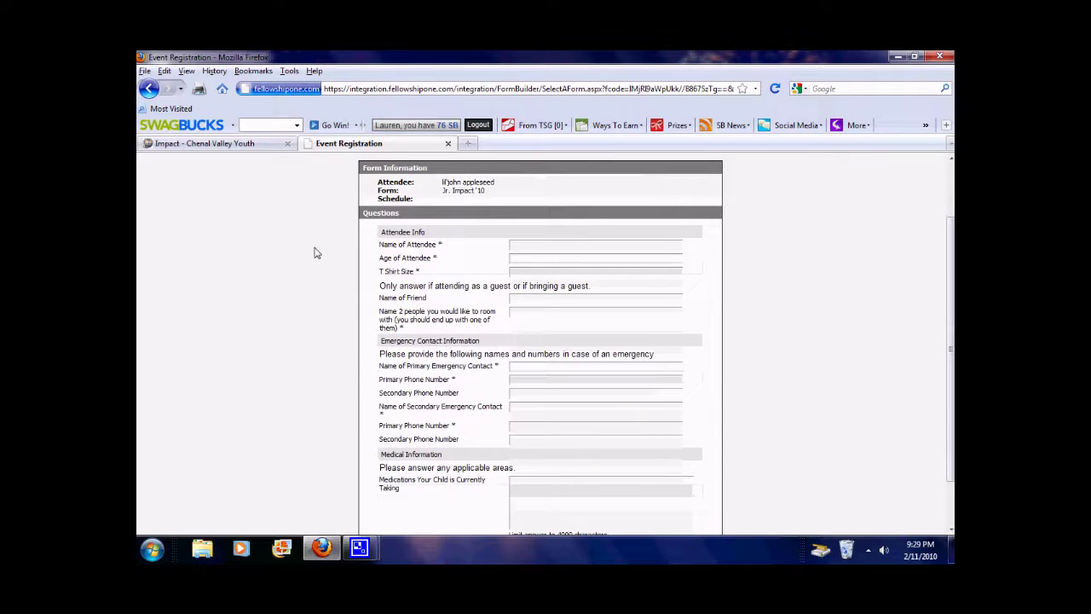
click(527, 246)
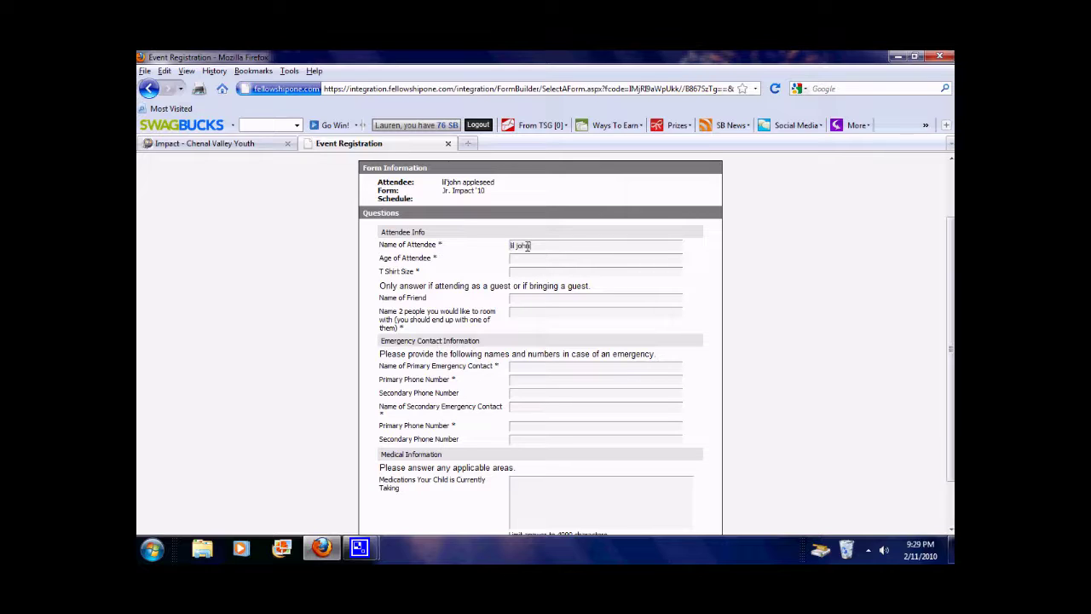
triple_click(527, 246)
click(527, 246)
text(applesee)
text(9)
key(Tab)
text(someone)
key(Tab)
text(someone)
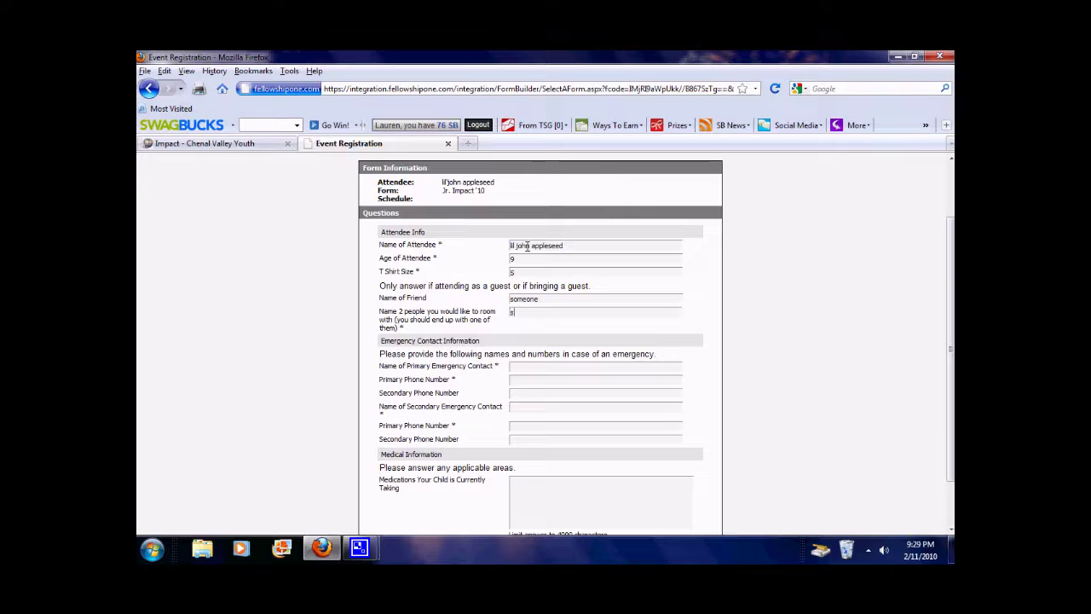
text( and someone else)
Fill in the primary emergency contact and the medications answer
scroll(707, 340, down, 1)
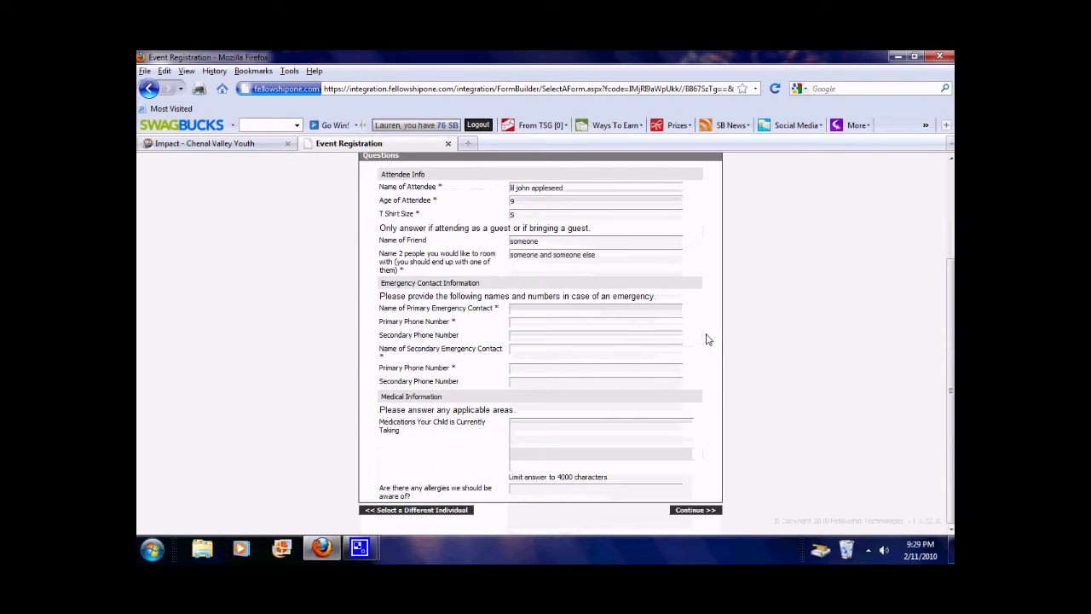
click(625, 311)
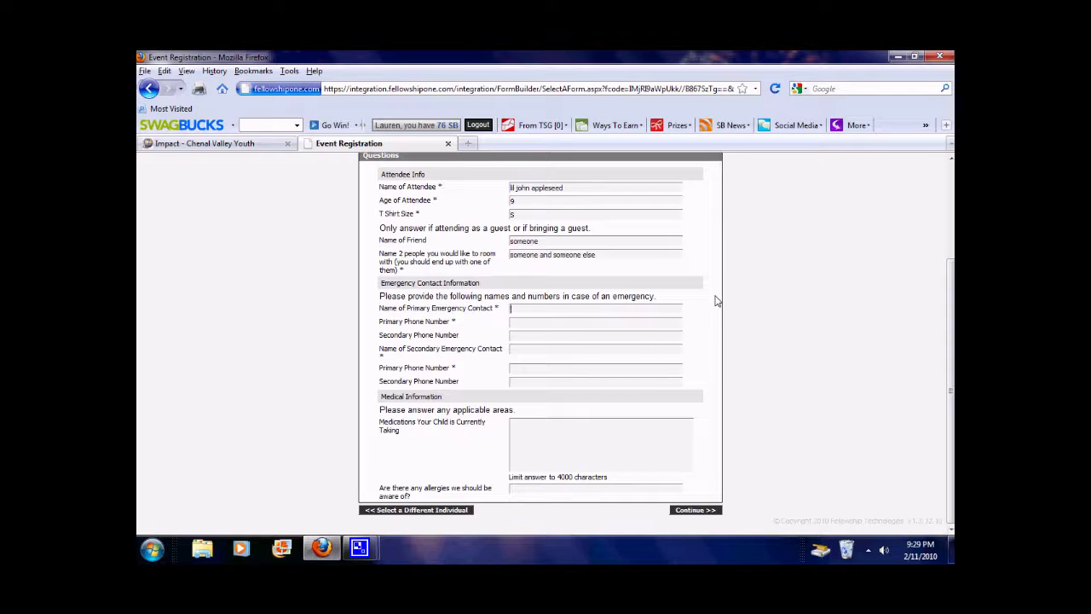
text(da)
text(ladsjfaoidj)
text(mom)
text(alsdkfjoads)
click(611, 420)
text(n)
text(this is import)
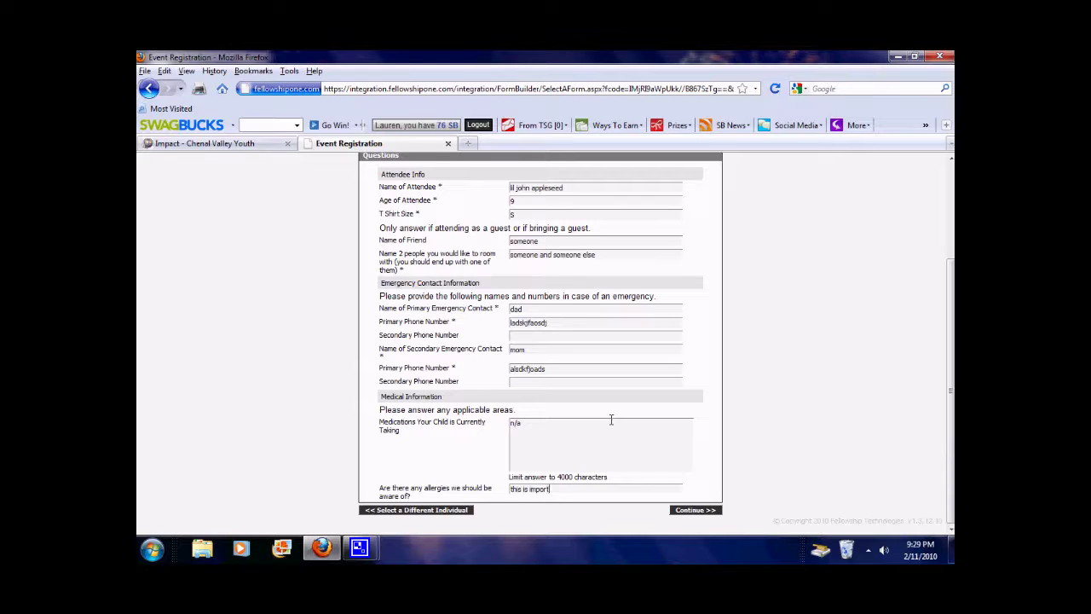
scroll(713, 461, up, 2)
scroll(714, 460, down, 2)
Continue to checkout and choose the $25.00 partial payment instead of the full $160.00
click(704, 514)
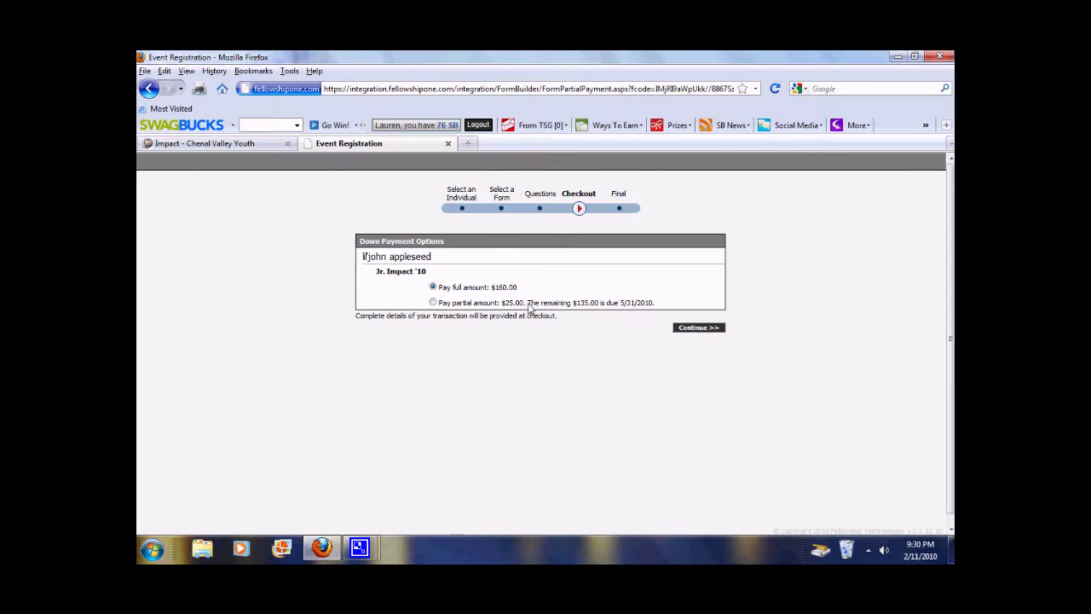
drag(529, 308, 600, 310)
click(598, 317)
click(434, 303)
Continue to the payment form, review the $25.00 due and $135.00 balance, then register another person
click(698, 327)
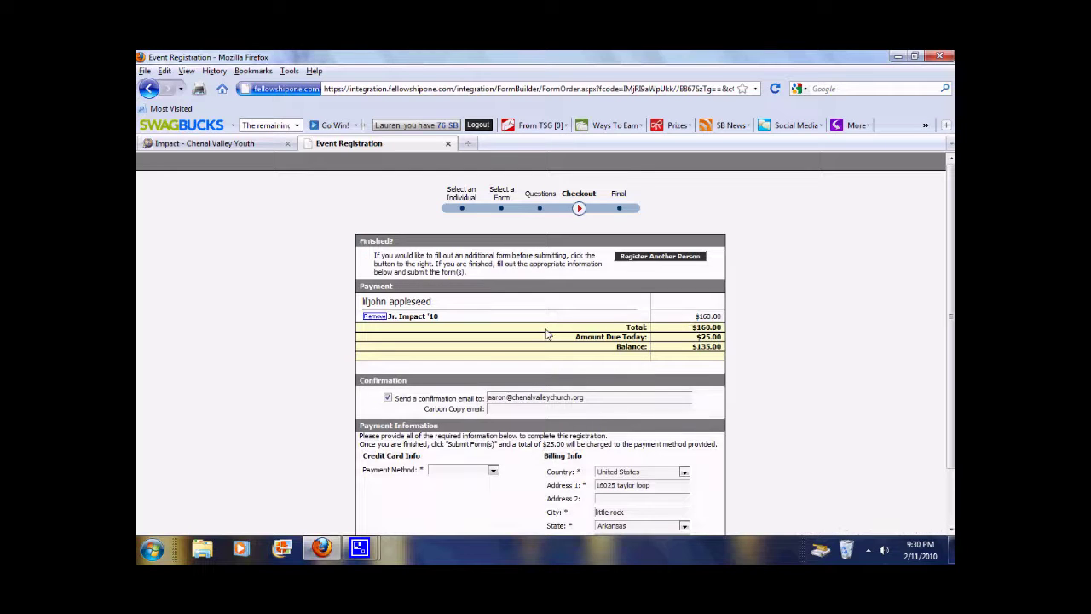
scroll(542, 313, down, 2)
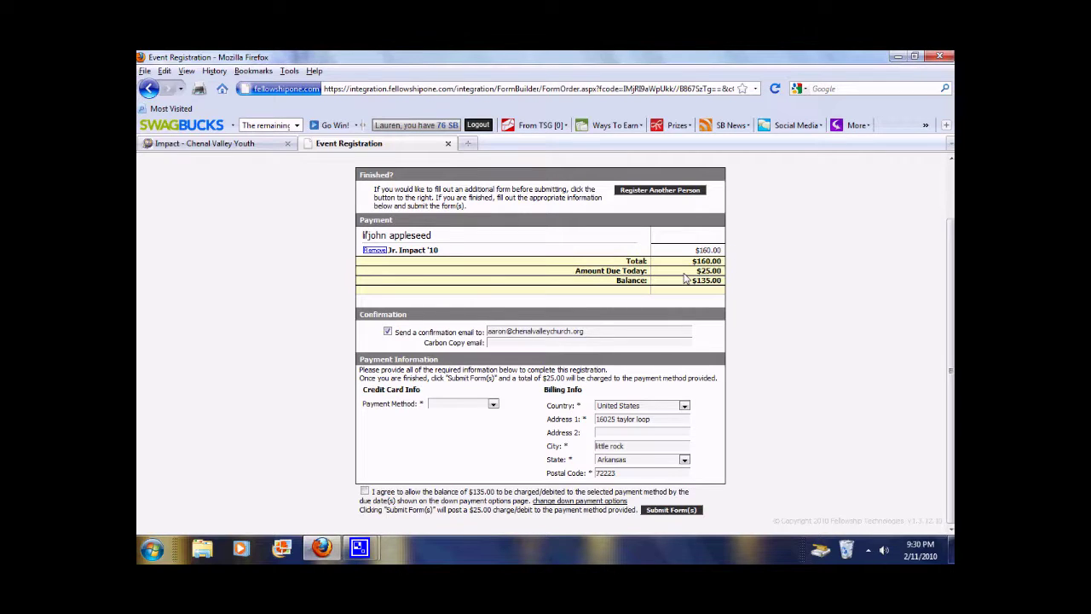
drag(587, 271, 635, 271)
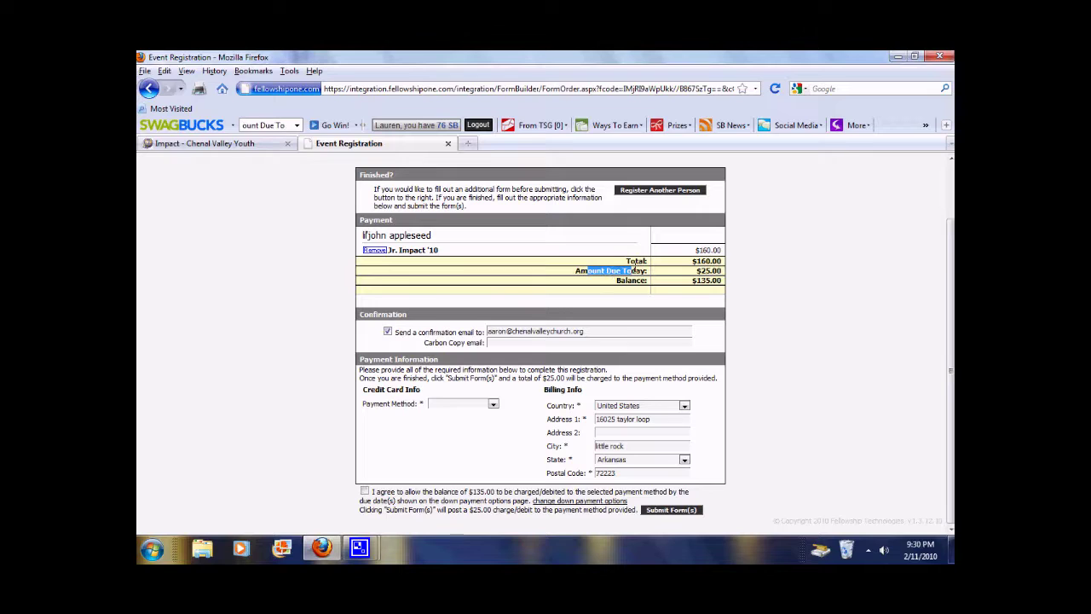
click(650, 287)
drag(693, 280, 721, 284)
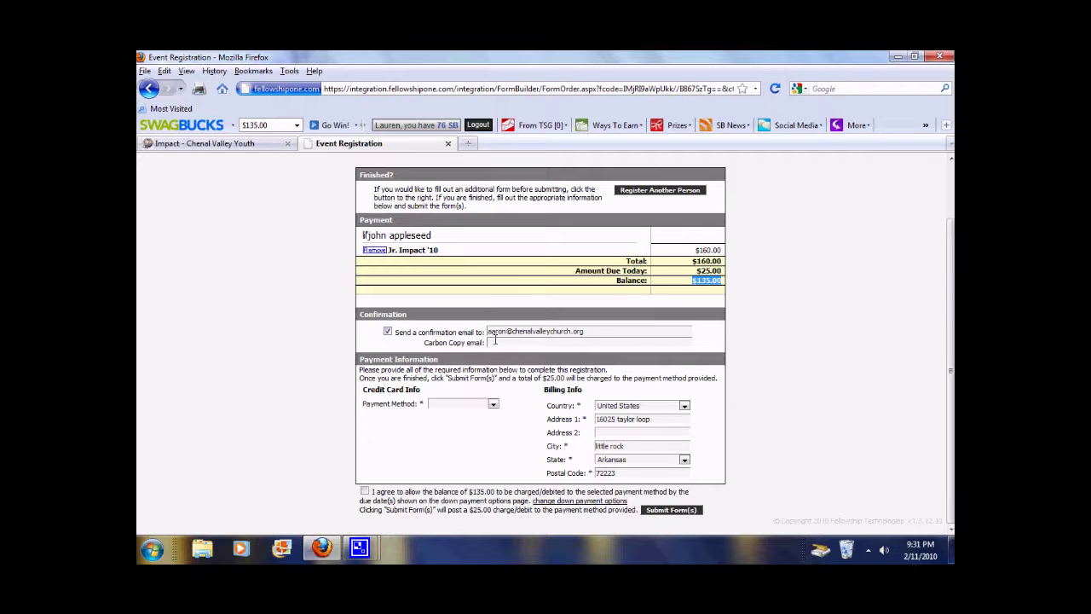
click(588, 331)
click(671, 191)
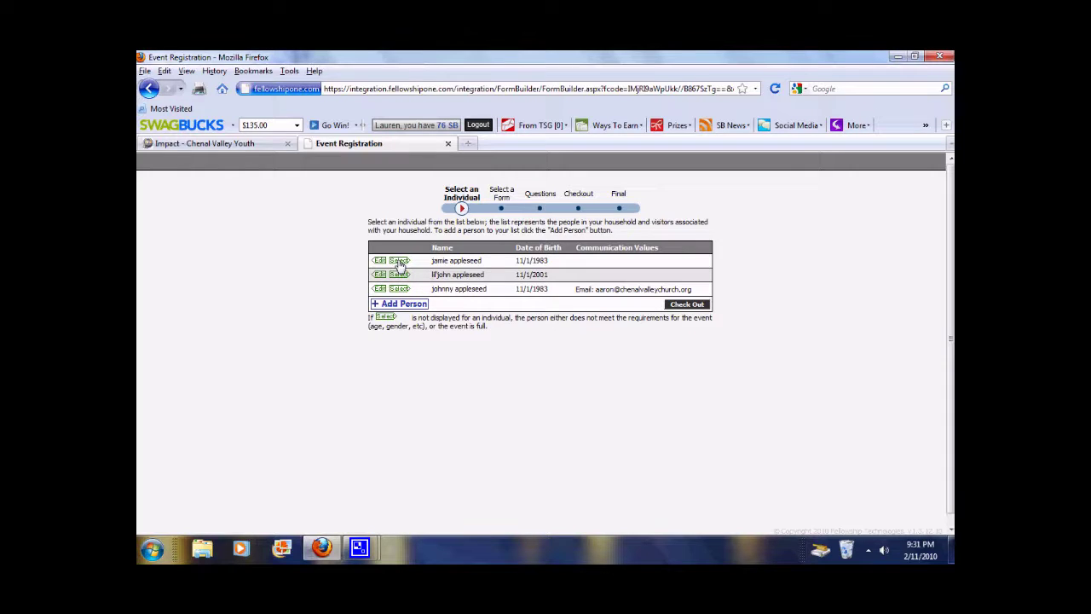
Select the next household member, answer the roommate and remaining questions, and continue to down payment options
click(399, 261)
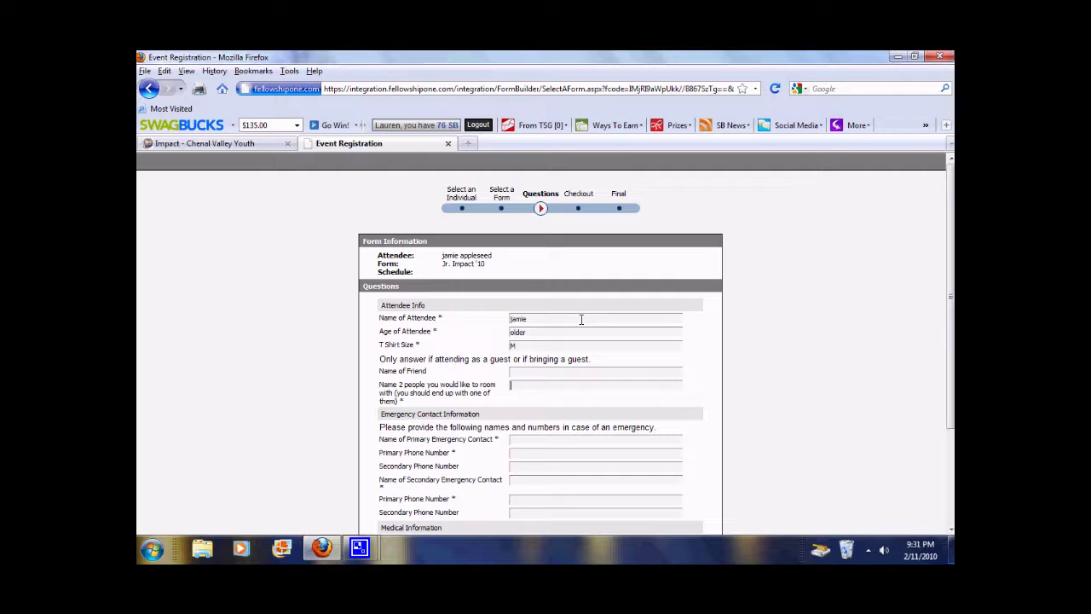
text(omeone)
key(Down)
key(Return)
scroll(602, 317, down, 3)
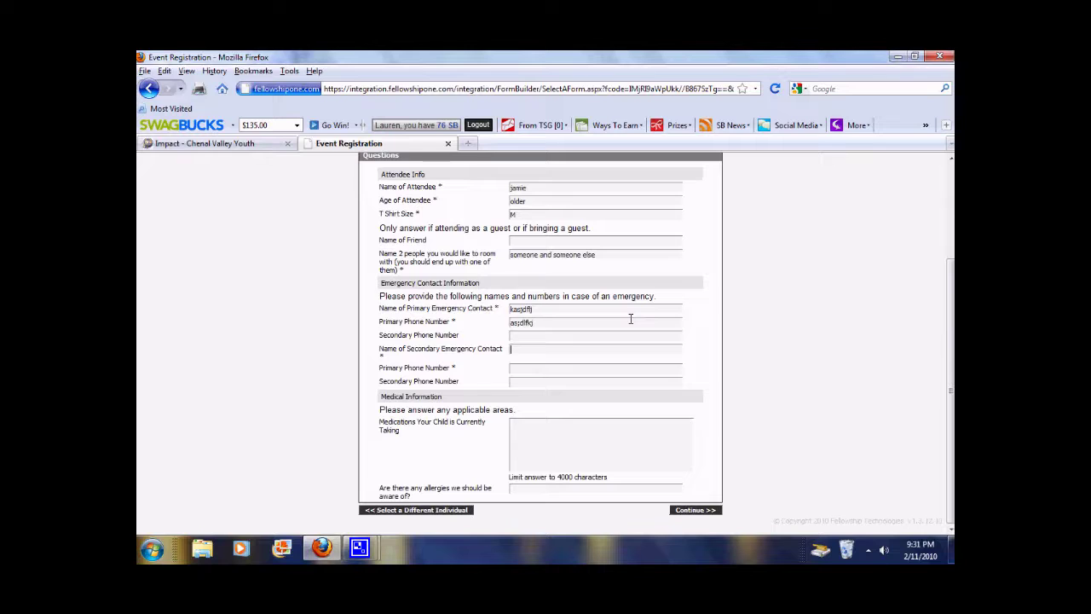
text(asdfkjasdlfkjadsf)
click(698, 511)
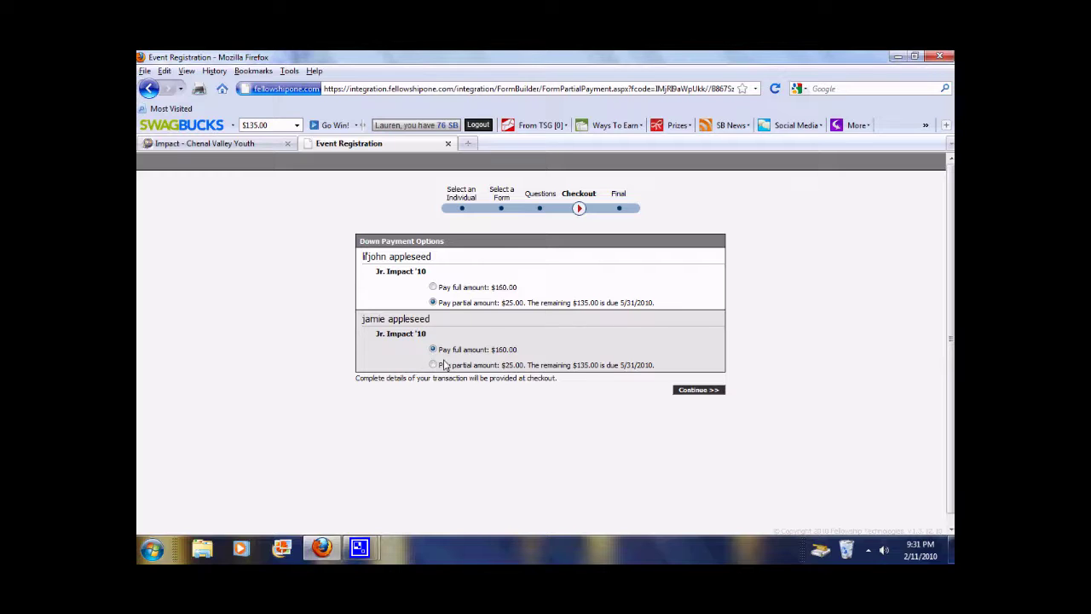
Continue past Down Payment Options and agree to have the $135.00 balance charged later
click(698, 390)
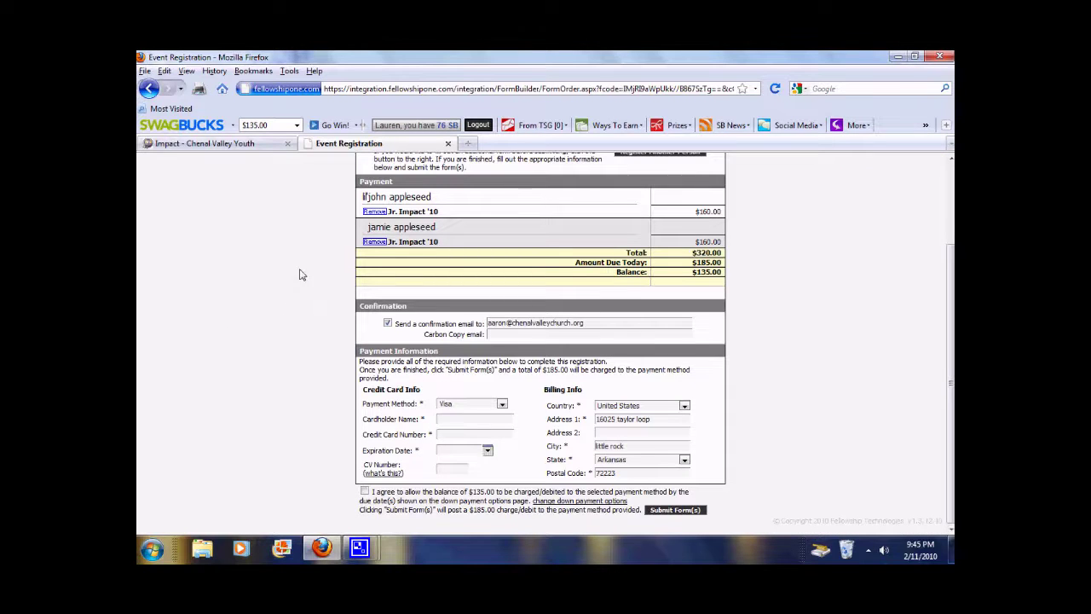
scroll(301, 272, up, 1)
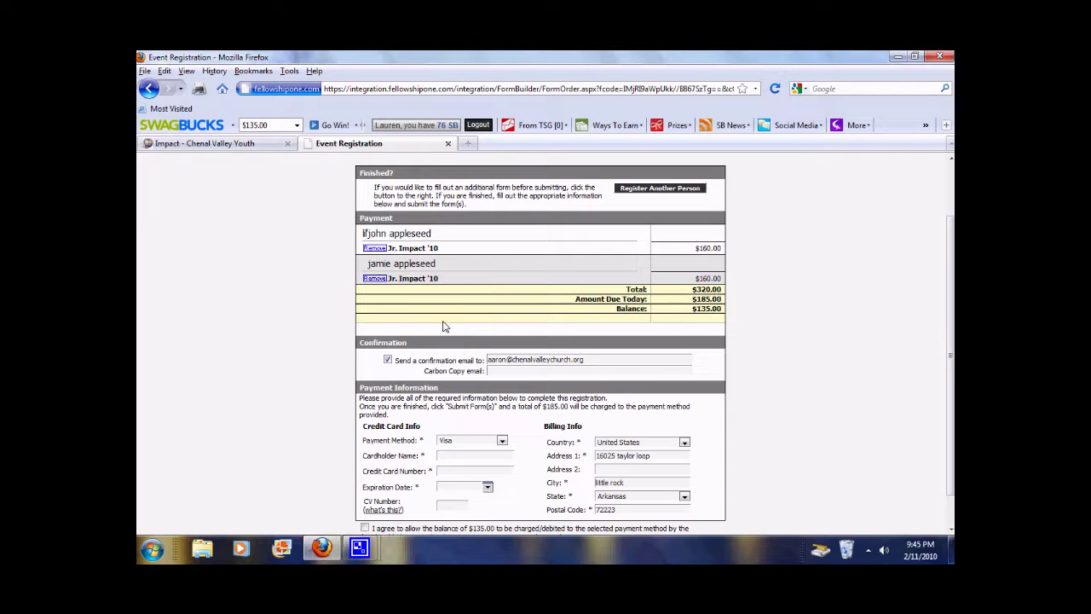
scroll(348, 323, down, 1)
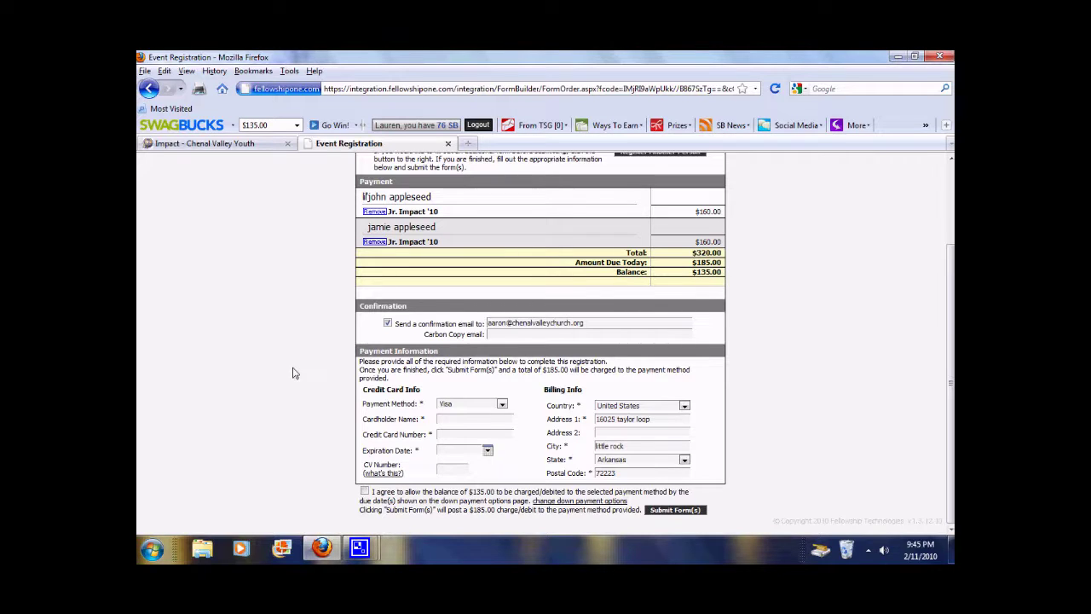
click(364, 493)
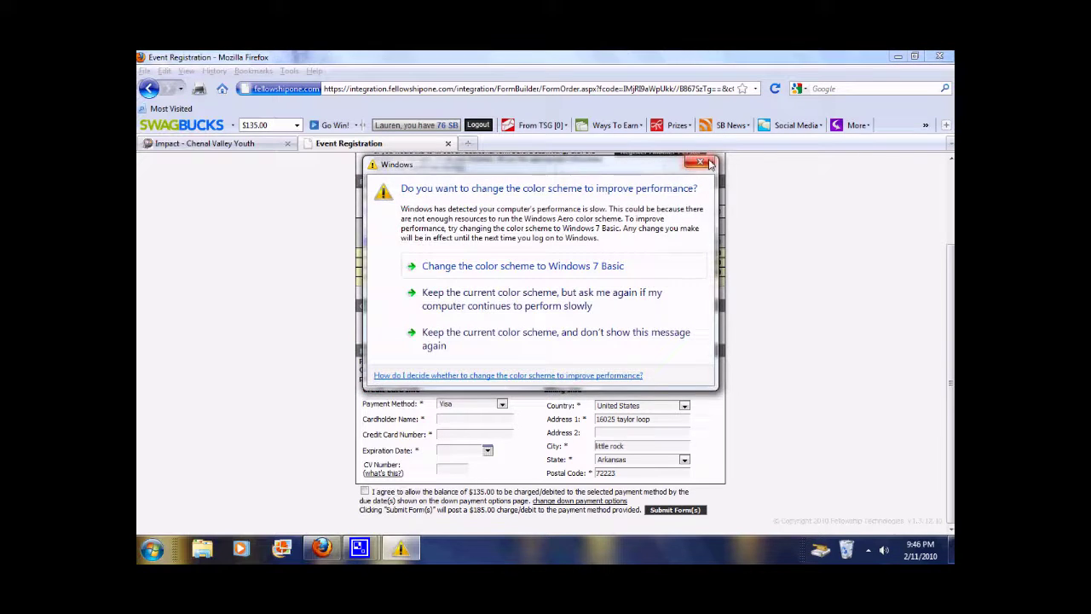
Dismiss the Windows colour-scheme prompt, re-tick the balance agreement, and keep Visa as payment method
click(700, 162)
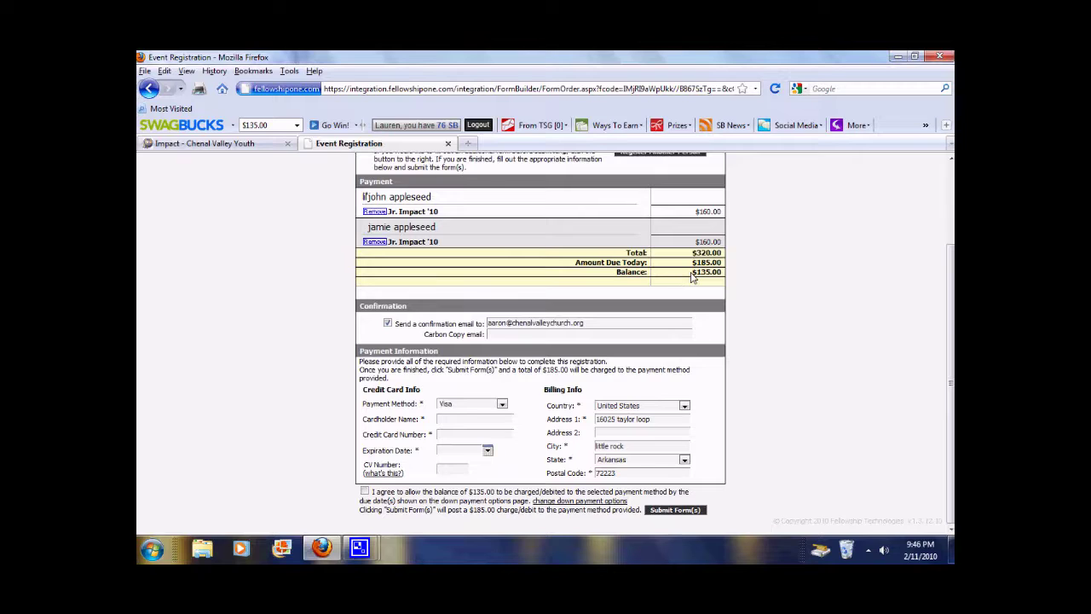
click(365, 493)
click(502, 405)
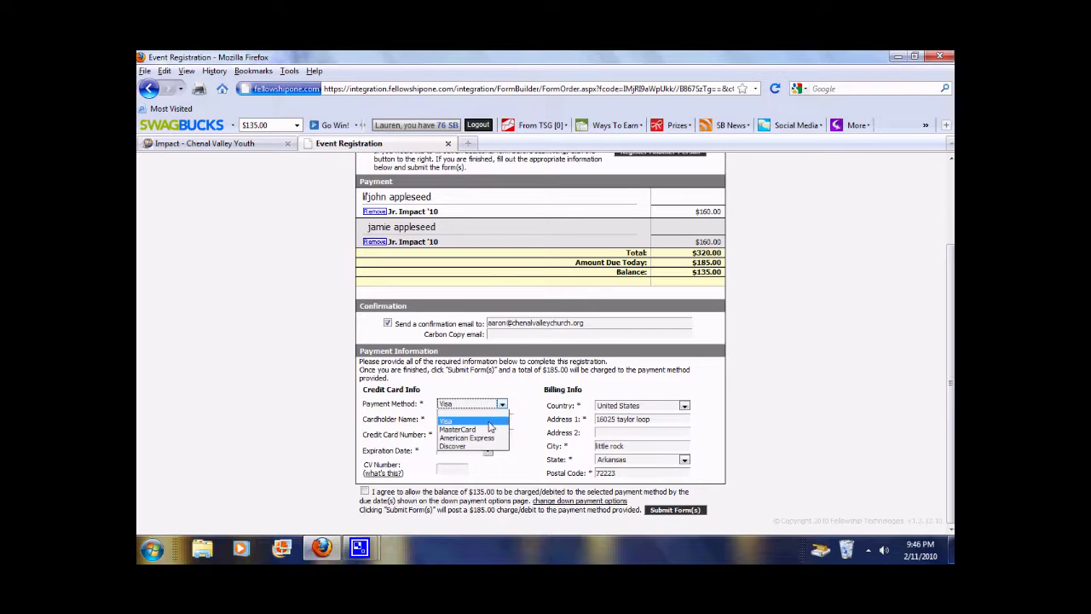
click(490, 422)
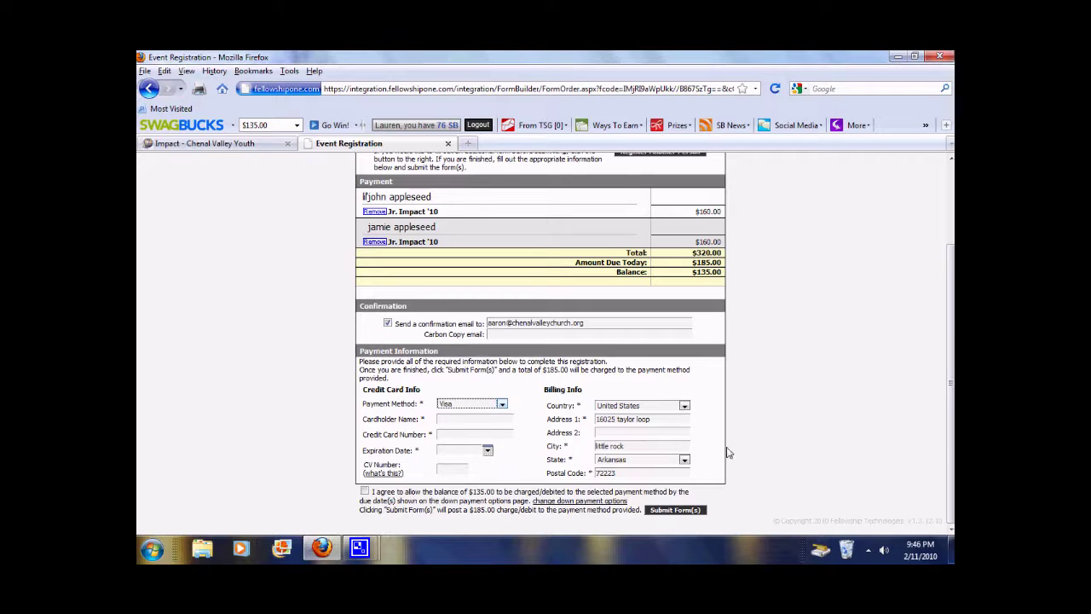
scroll(729, 436, up, 2)
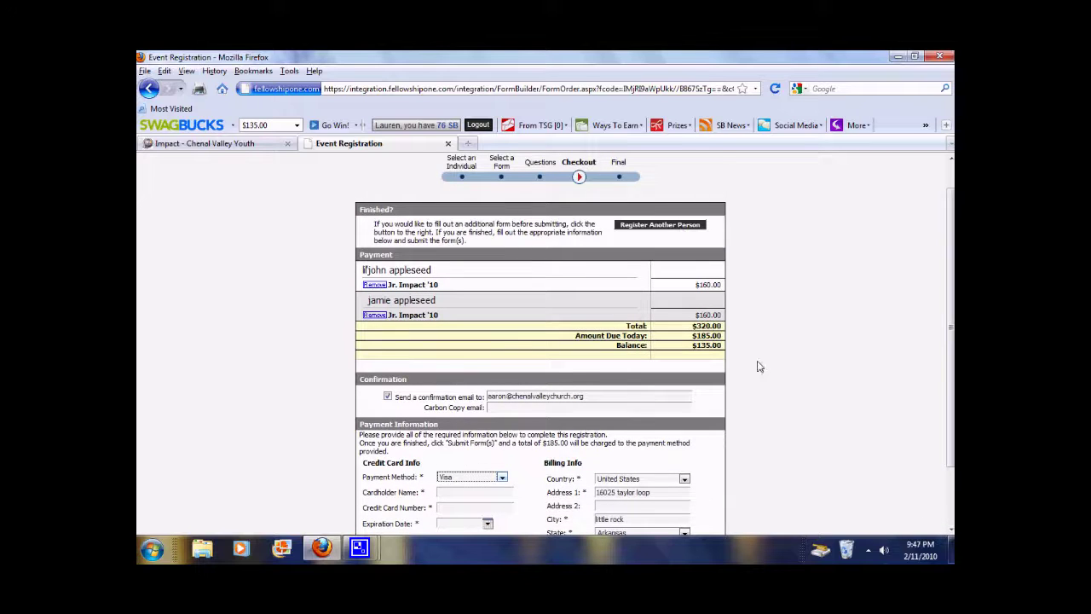
scroll(758, 367, down, 2)
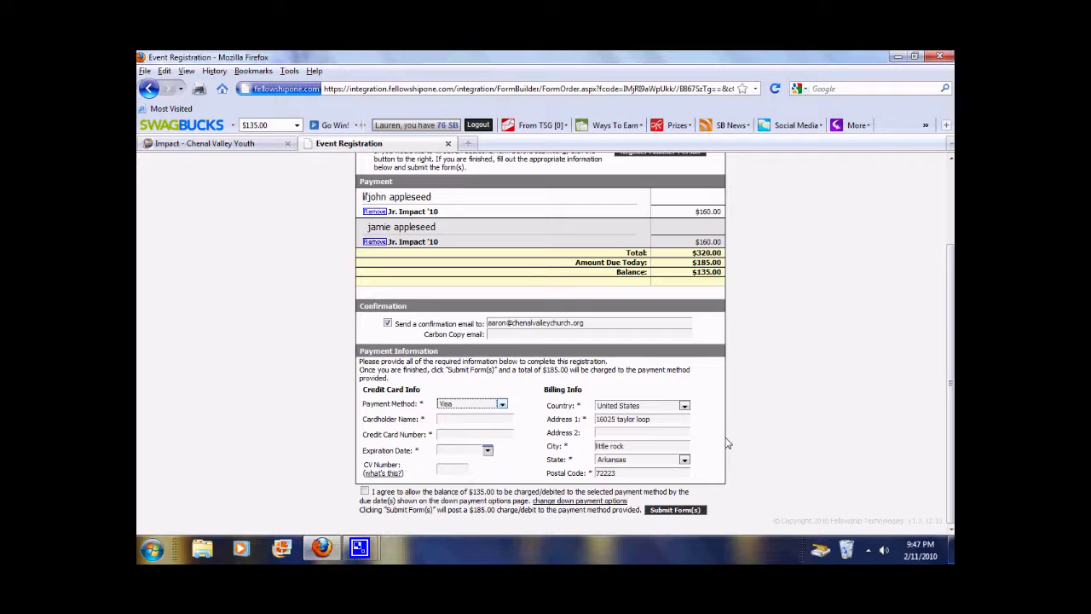
Show CamStudio's window previews from the taskbar, then return focus to the checkout browser
click(358, 549)
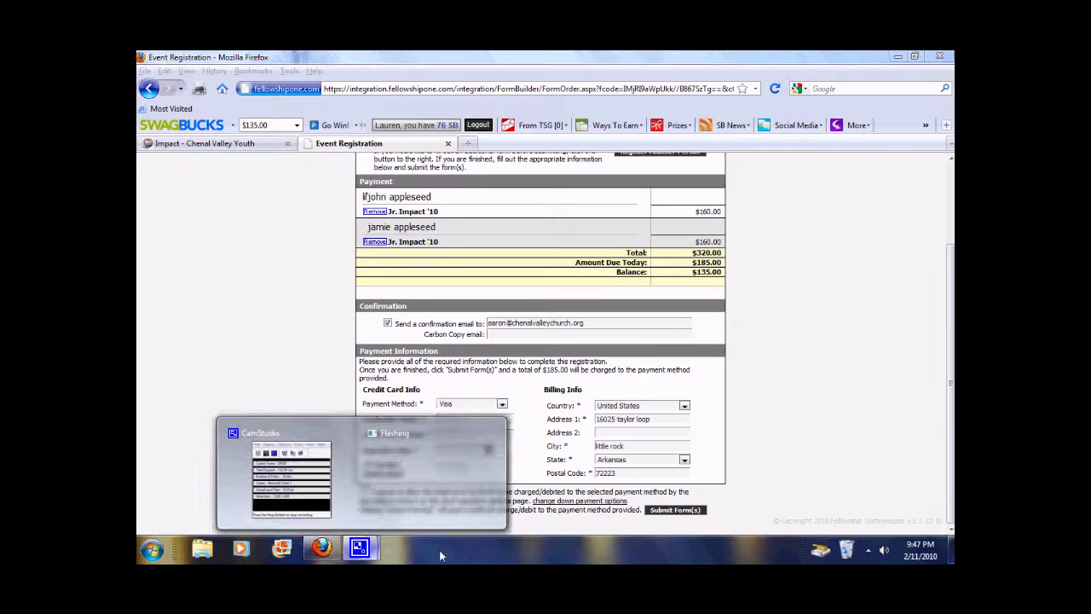
click(319, 550)
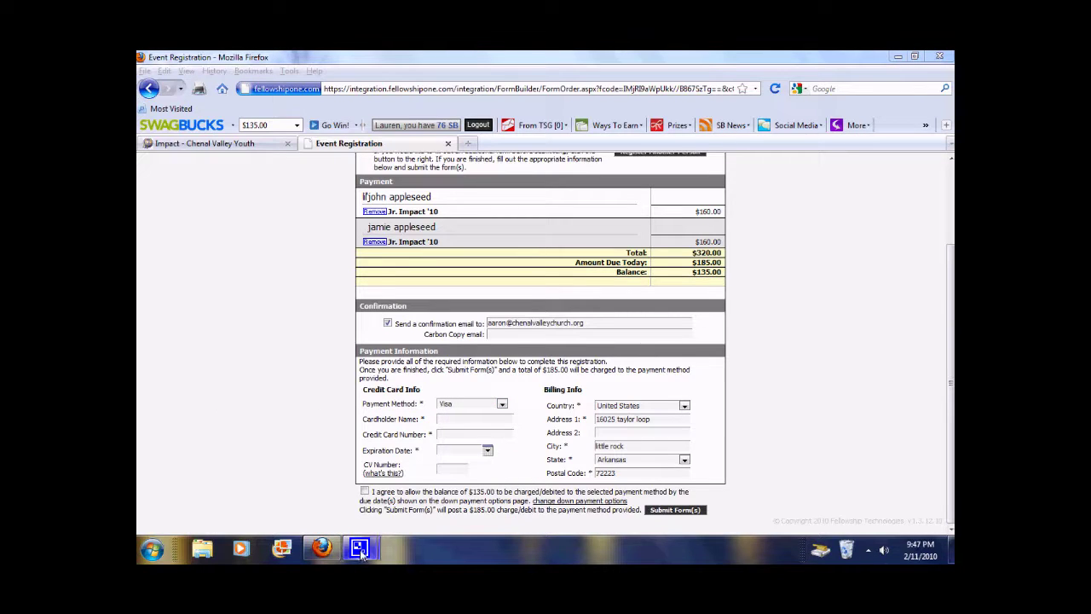
mouse_move(360, 552)
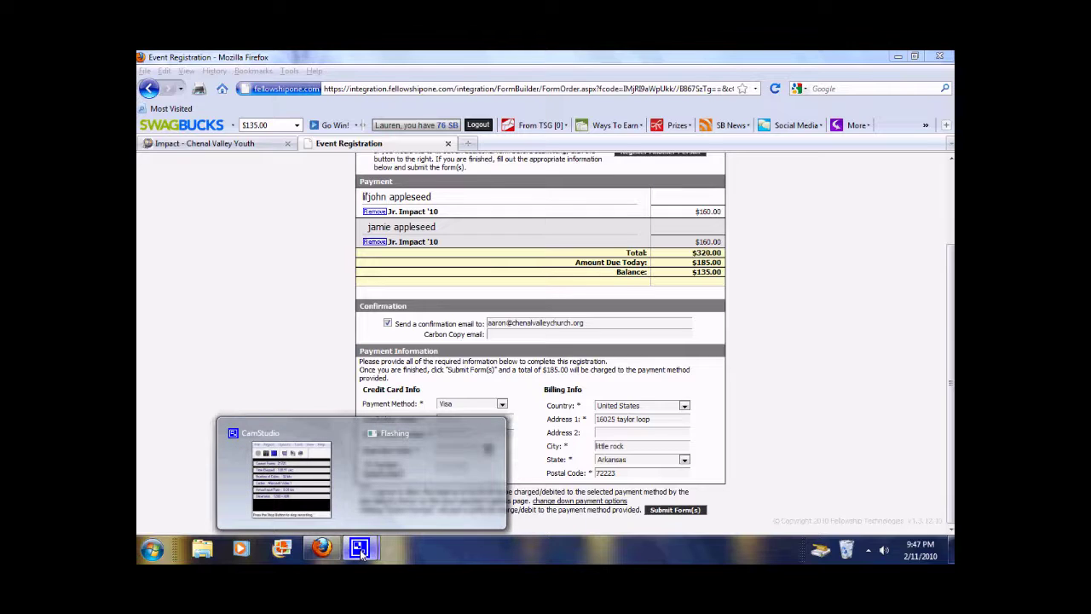